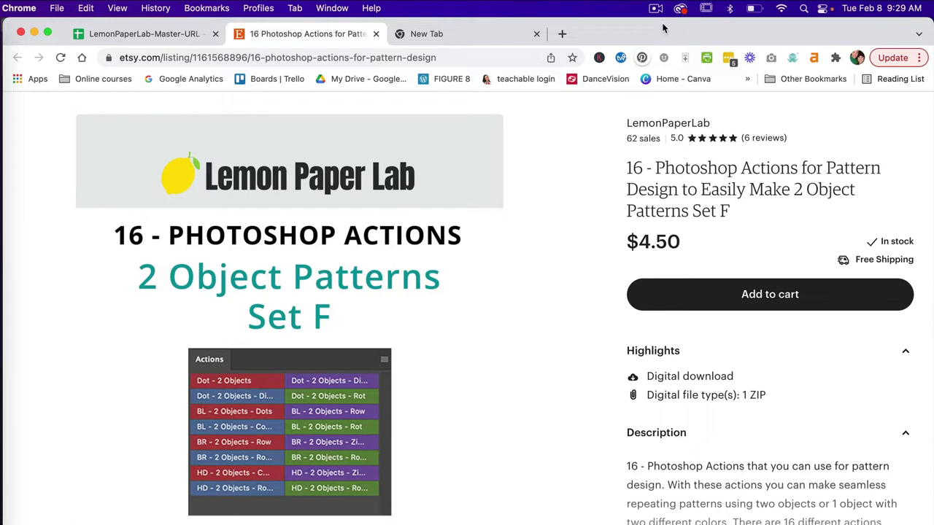
Switch to Photoshop and create a 1200 x 1200 px RGB document at 300 ppi with transparent background contents.
{"action": "key", "text": "super+Tab"}
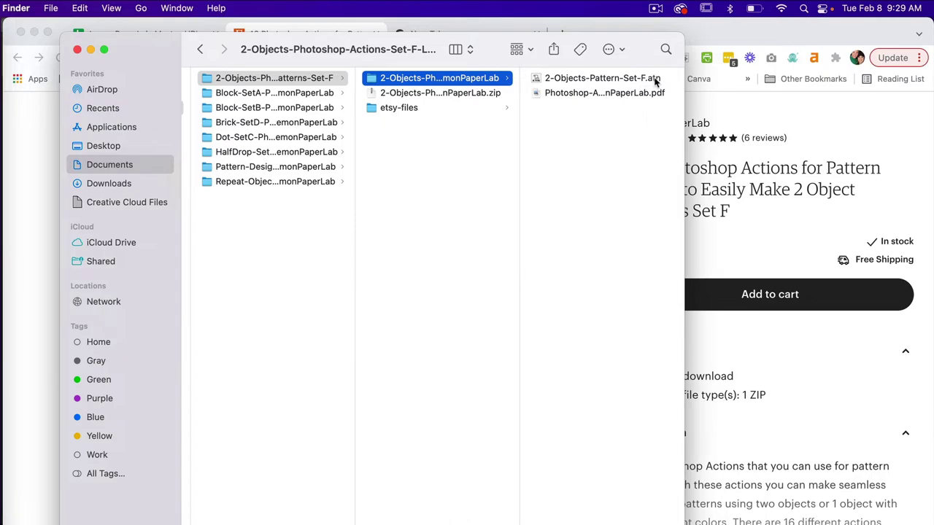
{"action": "key", "text": "super+Tab"}
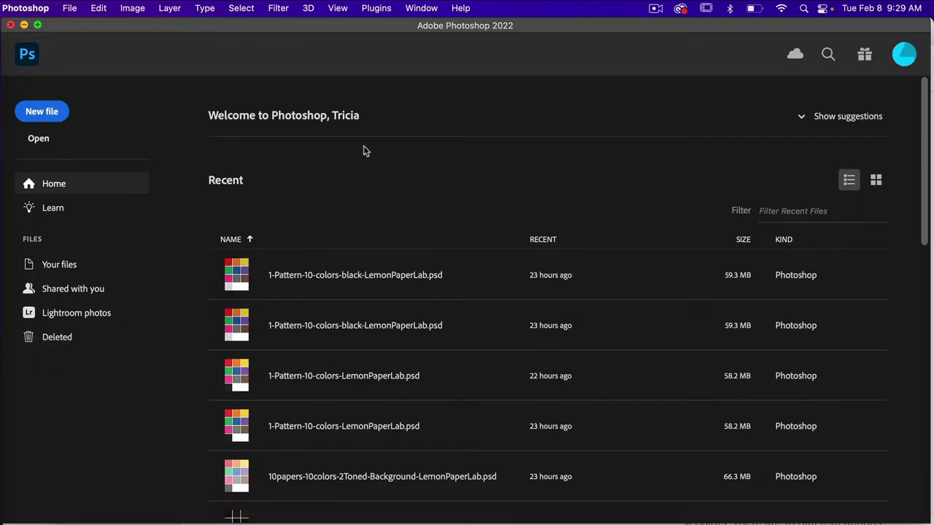
{"action": "left_click", "coordinate": [48, 111]}
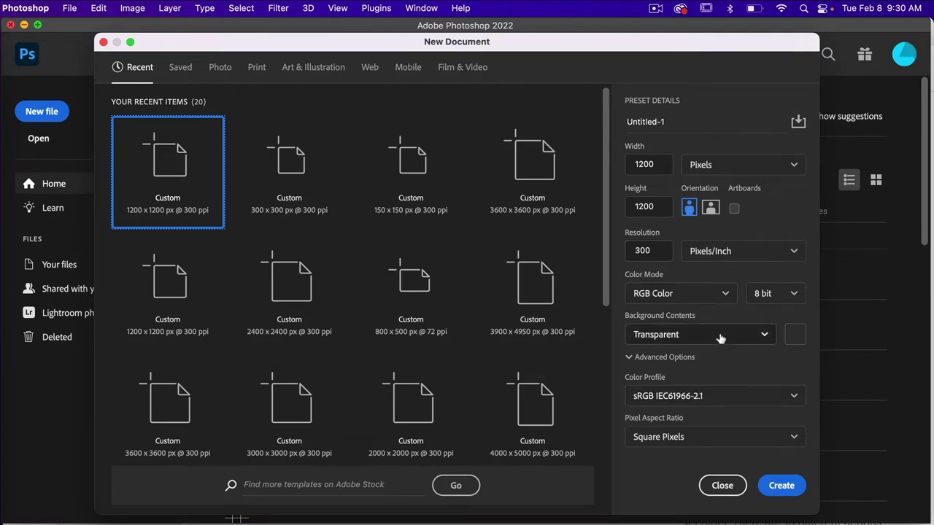
{"action": "left_click", "coordinate": [781, 486]}
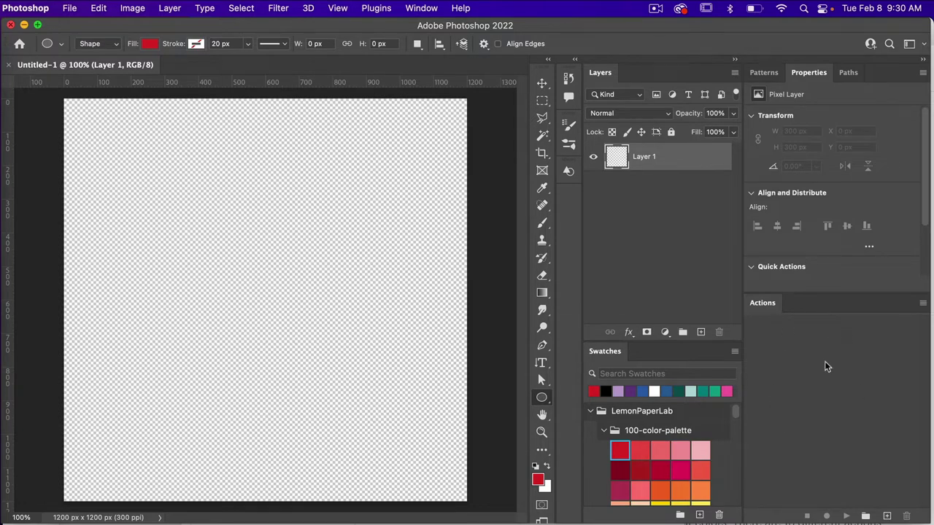
Load the actions file 2-Objects-Pattern-Set-F.atn and expand the set to review its actions.
{"action": "left_click", "coordinate": [421, 9]}
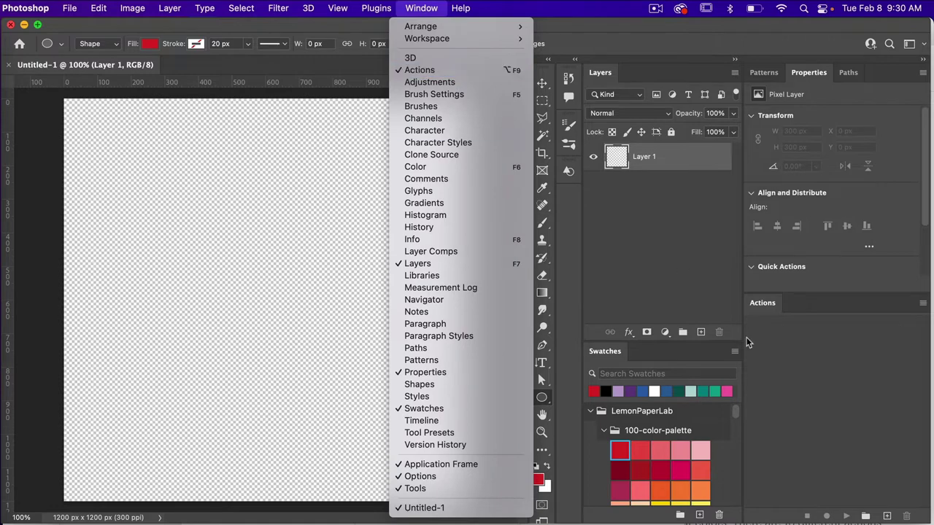
{"action": "left_click", "coordinate": [821, 349]}
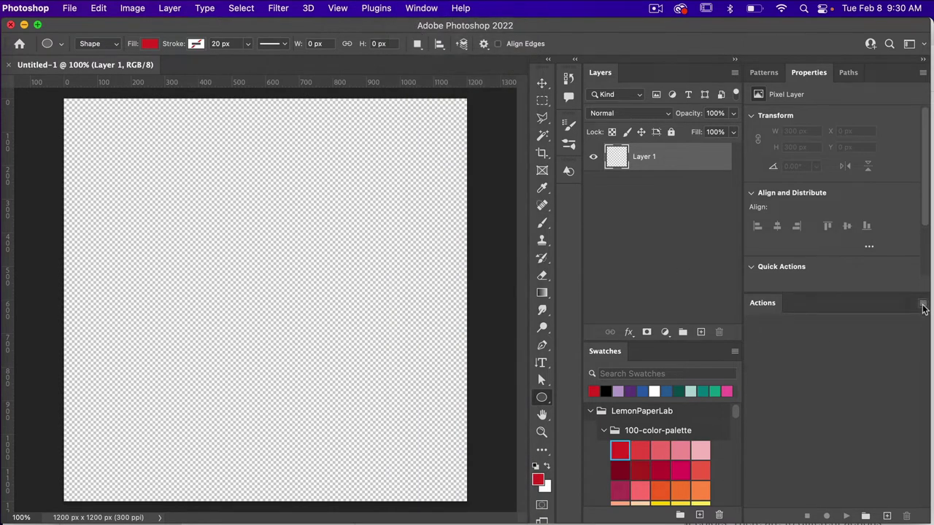
{"action": "left_click", "coordinate": [922, 305]}
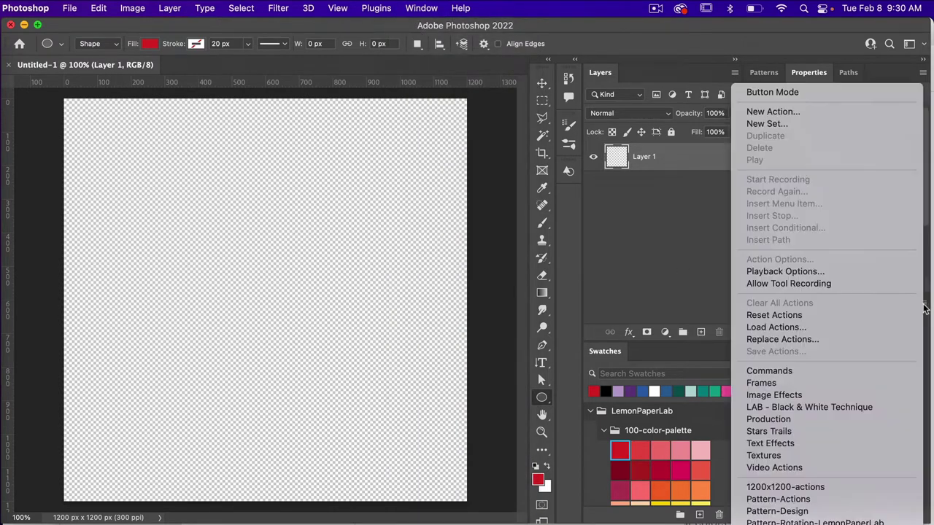
{"action": "left_click", "coordinate": [777, 327]}
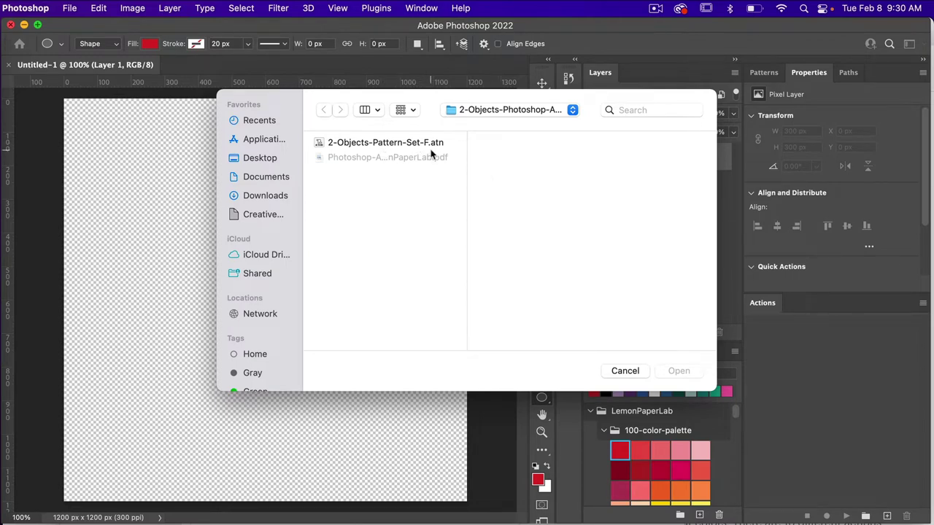
{"action": "left_click", "coordinate": [403, 144]}
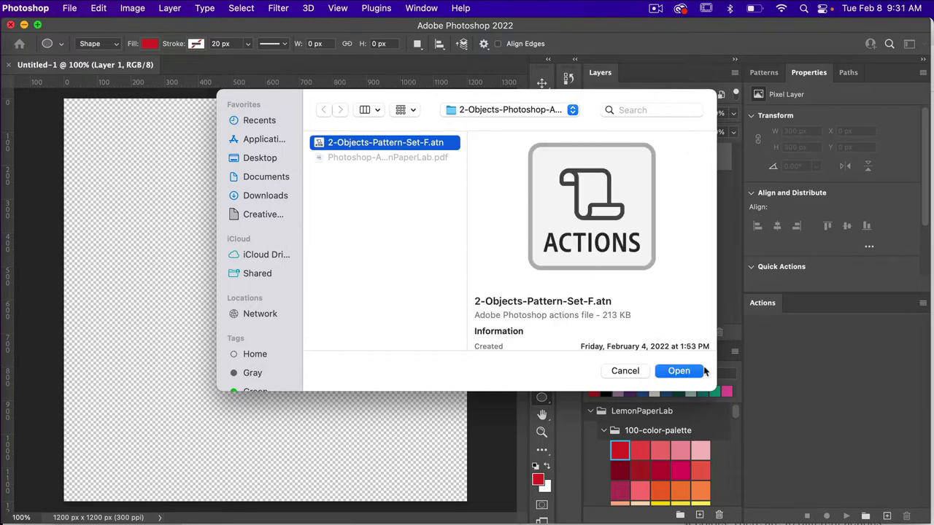
{"action": "left_click", "coordinate": [677, 371]}
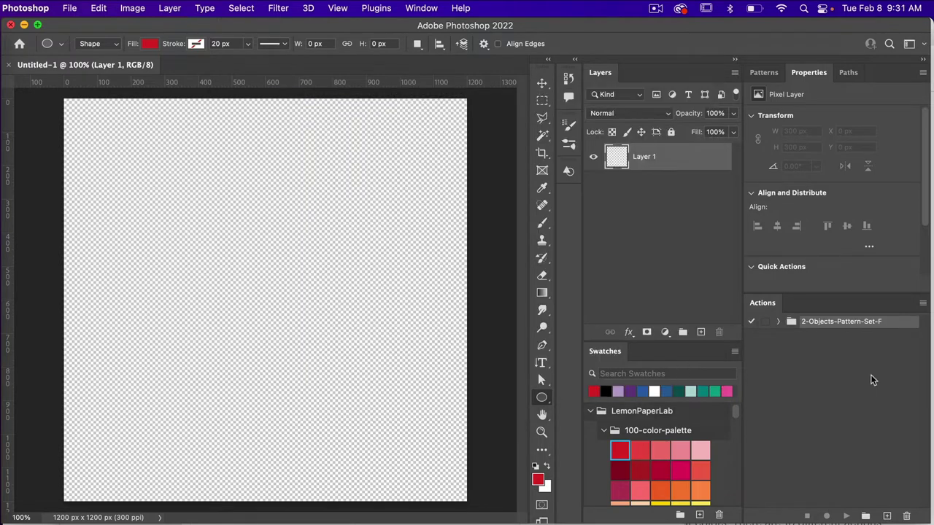
{"action": "left_click", "coordinate": [778, 323]}
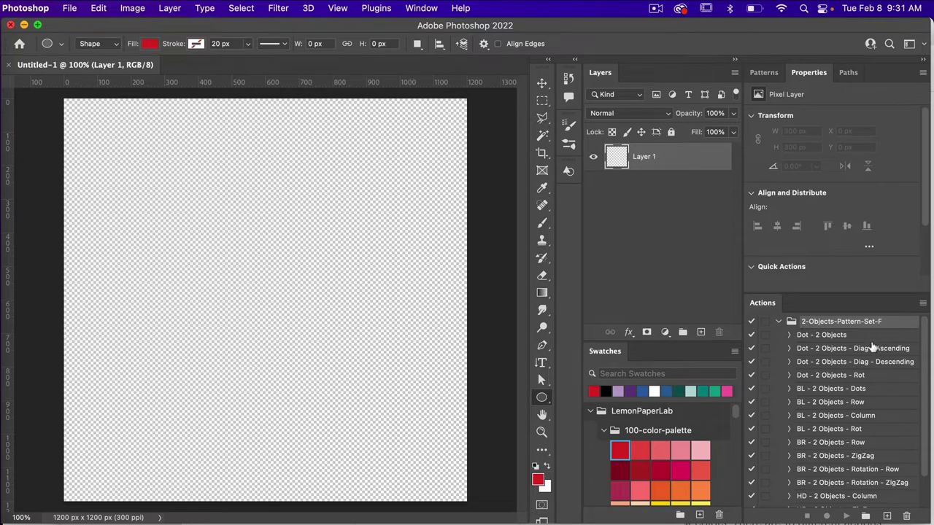
{"action": "scroll", "coordinate": [872, 351], "scroll_direction": "down", "scroll_amount": 1}
{"action": "scroll", "coordinate": [871, 352], "scroll_direction": "up", "scroll_amount": 1}
{"action": "scroll", "coordinate": [816, 470], "scroll_direction": "down", "scroll_amount": 3}
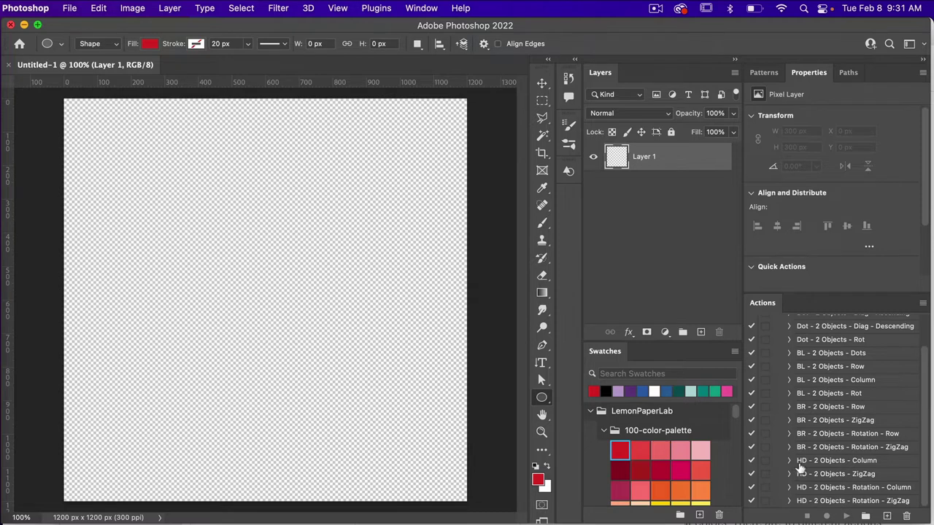
{"action": "scroll", "coordinate": [853, 459], "scroll_direction": "up", "scroll_amount": 3}
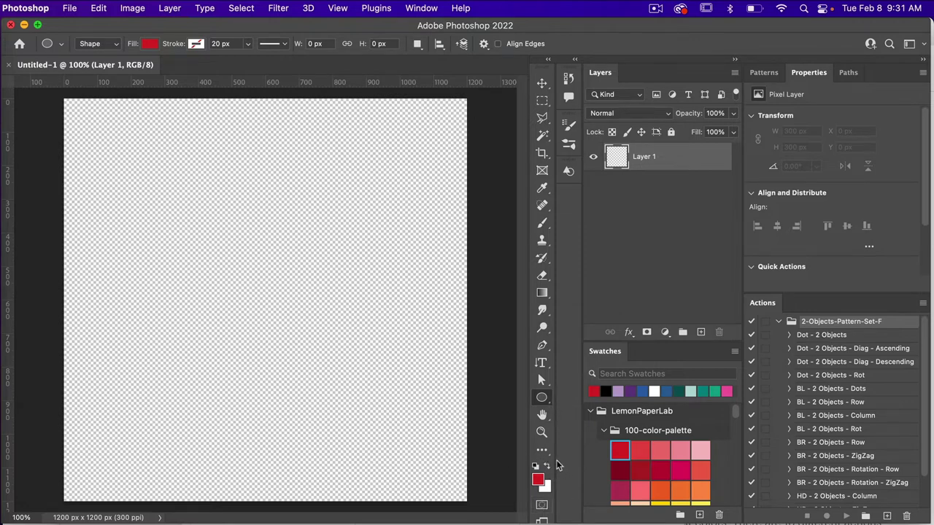
Draw a black circle about 310 px wide in the canvas's upper-left area and convert it to a smart object.
{"action": "key", "text": "d"}
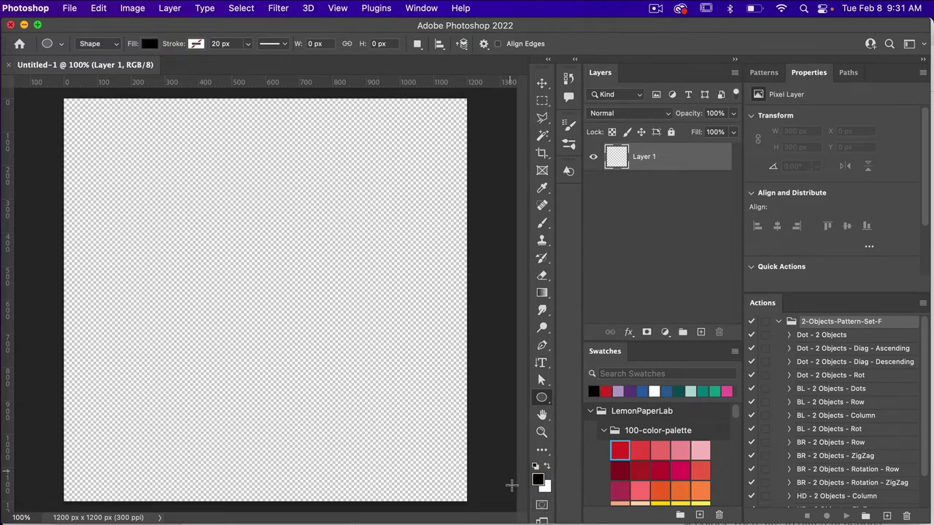
{"action": "left_click", "coordinate": [543, 400]}
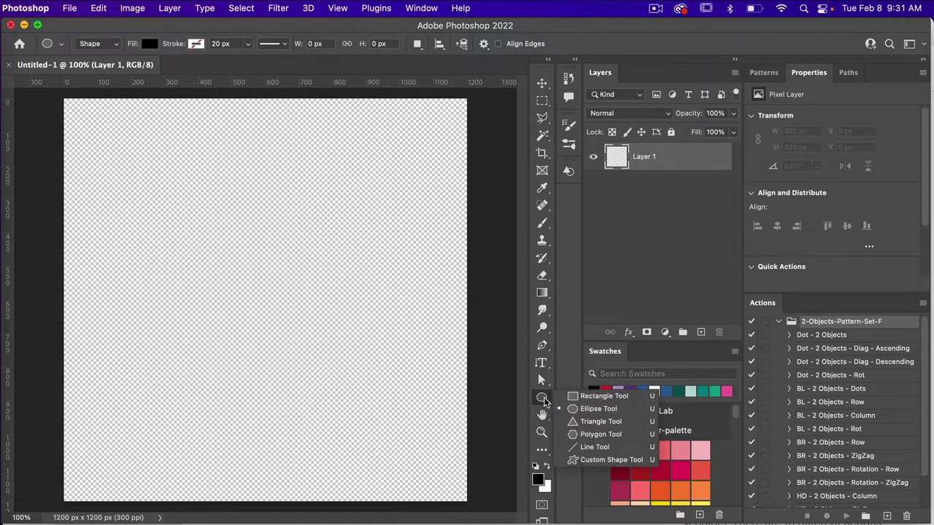
{"action": "left_click", "coordinate": [632, 408]}
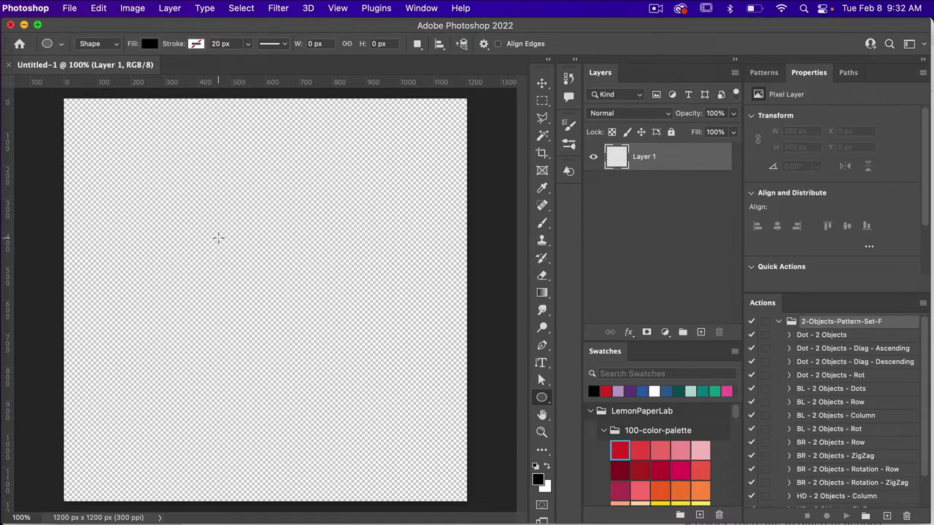
{"action": "left_click_drag", "start_coordinate": [218, 237], "coordinate": [286, 290]}
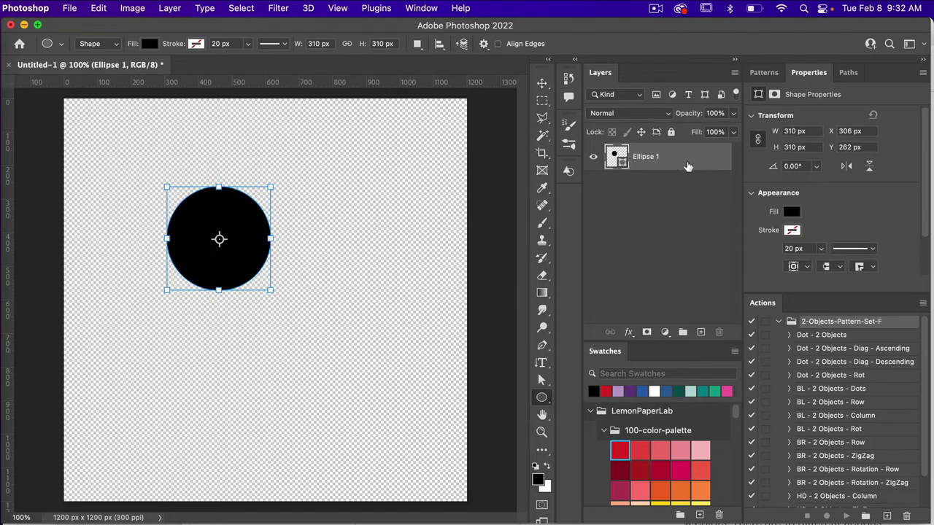
{"action": "right_click", "coordinate": [671, 159]}
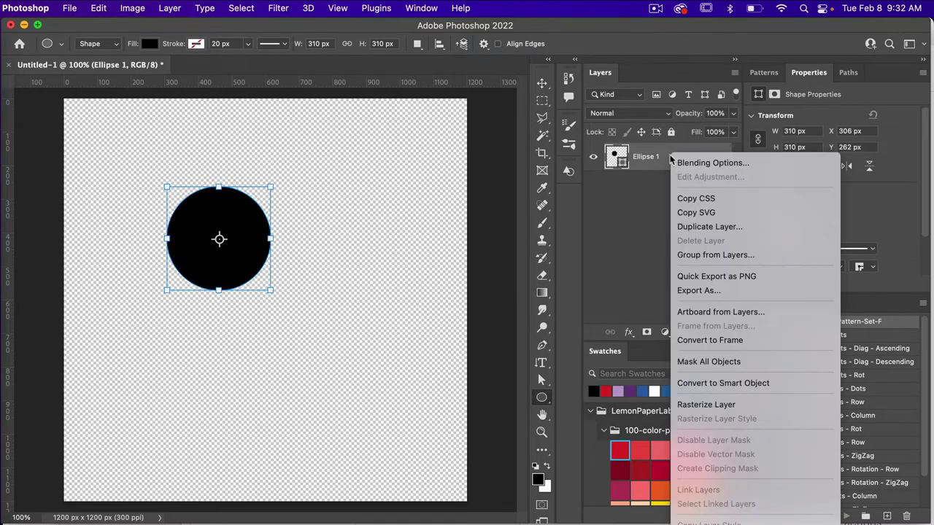
{"action": "left_click", "coordinate": [723, 383]}
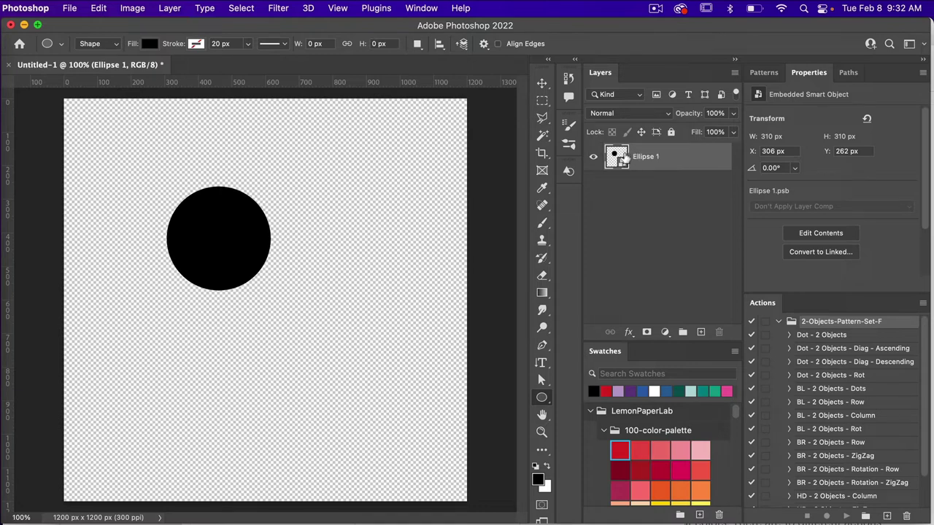
Make an independent smart object copy of the circle and recolor its contents with the first red of the 100-color-palette, saving the change.
{"action": "right_click", "coordinate": [678, 161]}
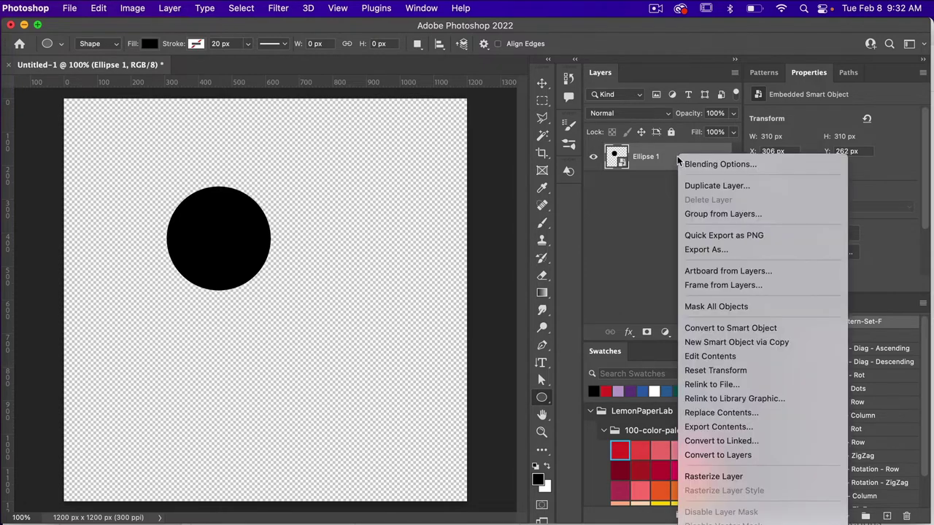
{"action": "left_click", "coordinate": [744, 345]}
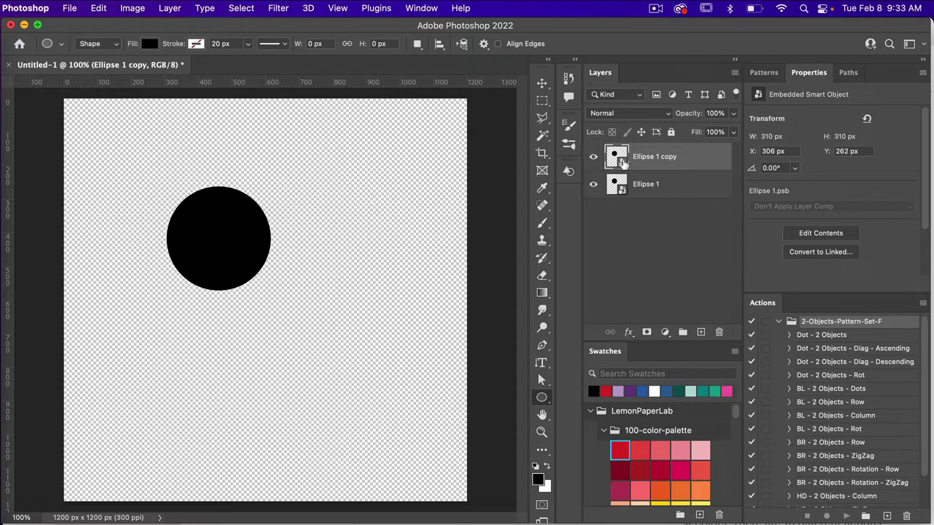
{"action": "double_click", "coordinate": [622, 160]}
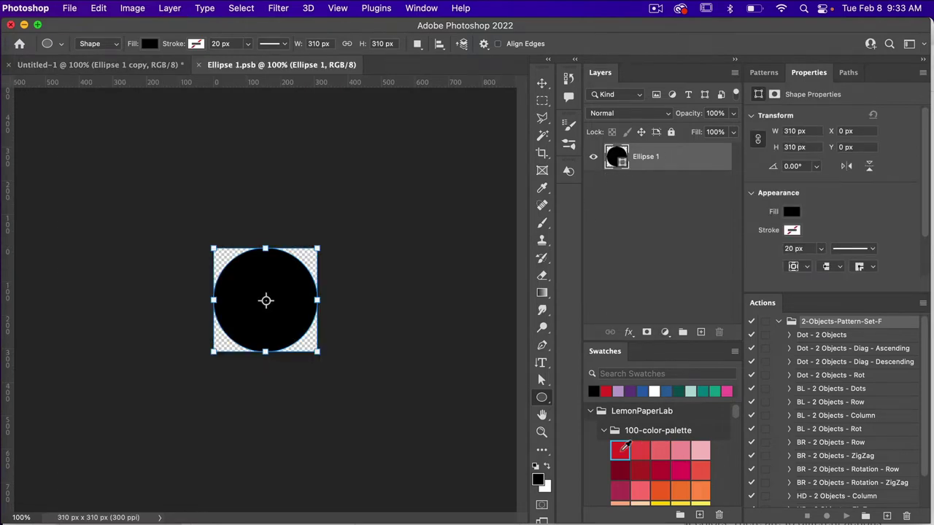
{"action": "left_click", "coordinate": [620, 450]}
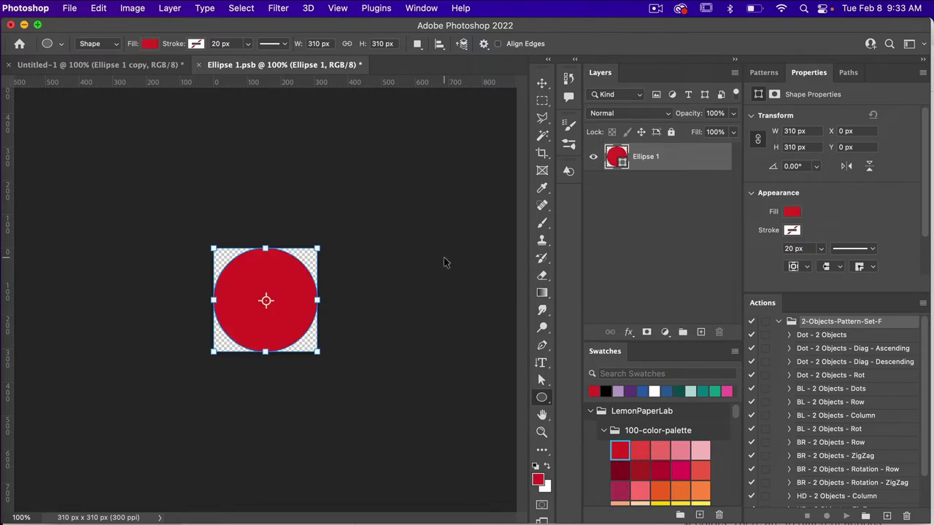
{"action": "key", "text": "super+s"}
{"action": "key", "text": "super+w"}
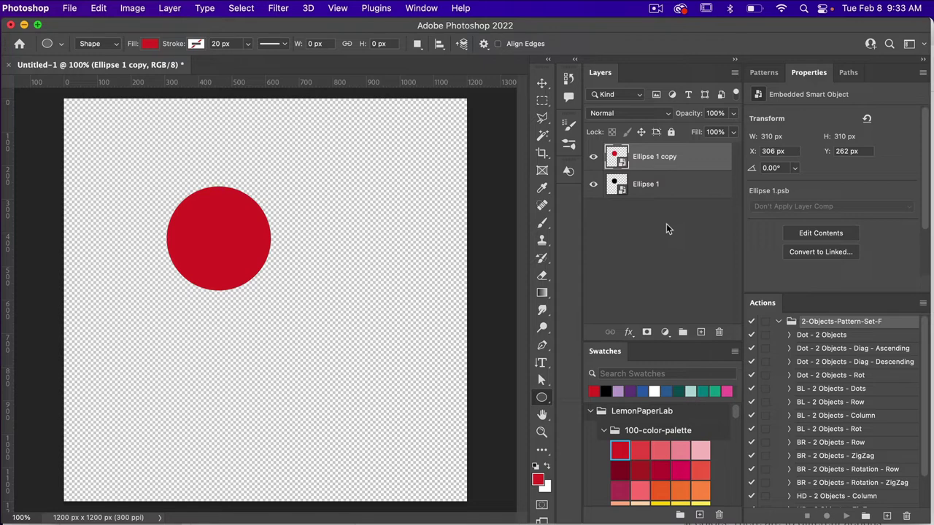
Run the Dot - 2 Objects action on both circle layers and check the layers in the resulting group.
{"action": "left_click_drag", "start_coordinate": [673, 168], "coordinate": [659, 187]}
{"action": "left_click", "coordinate": [658, 185], "text": "shift"}
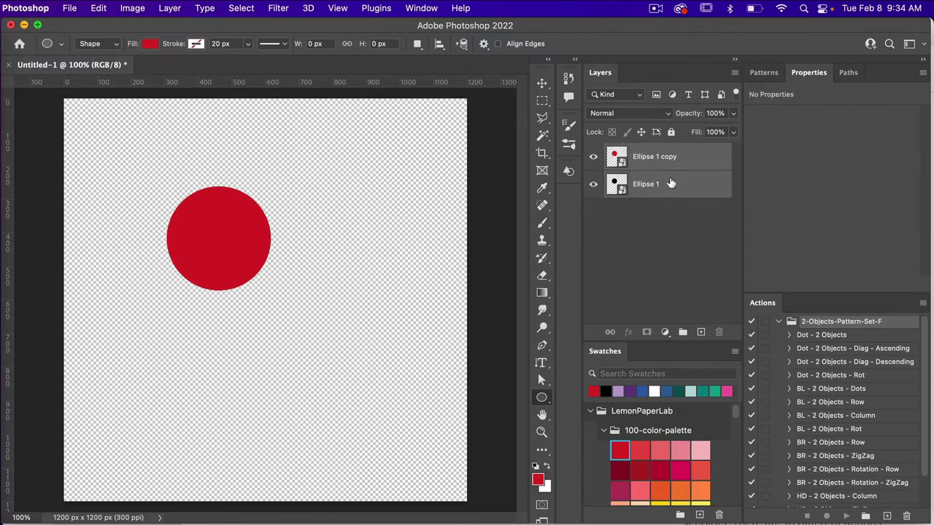
{"action": "left_click", "coordinate": [827, 337]}
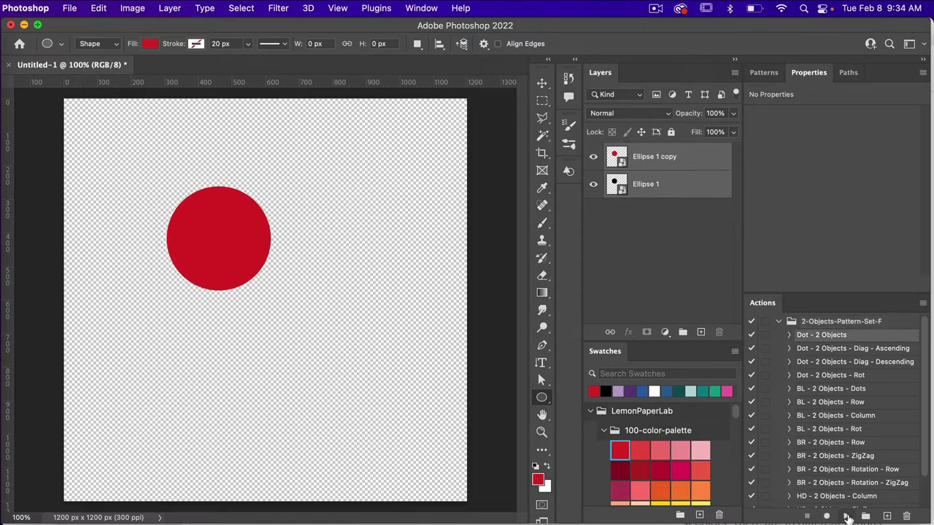
{"action": "left_click", "coordinate": [847, 517]}
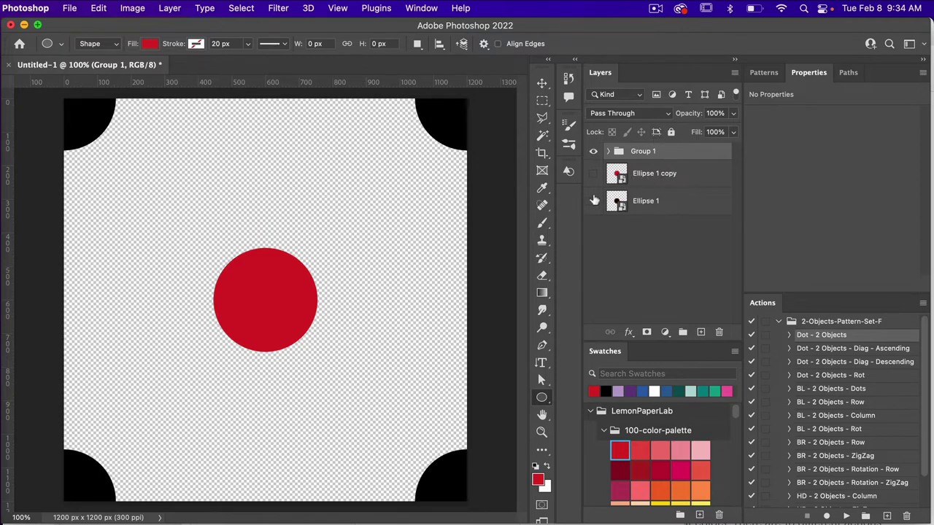
{"action": "left_click", "coordinate": [607, 151]}
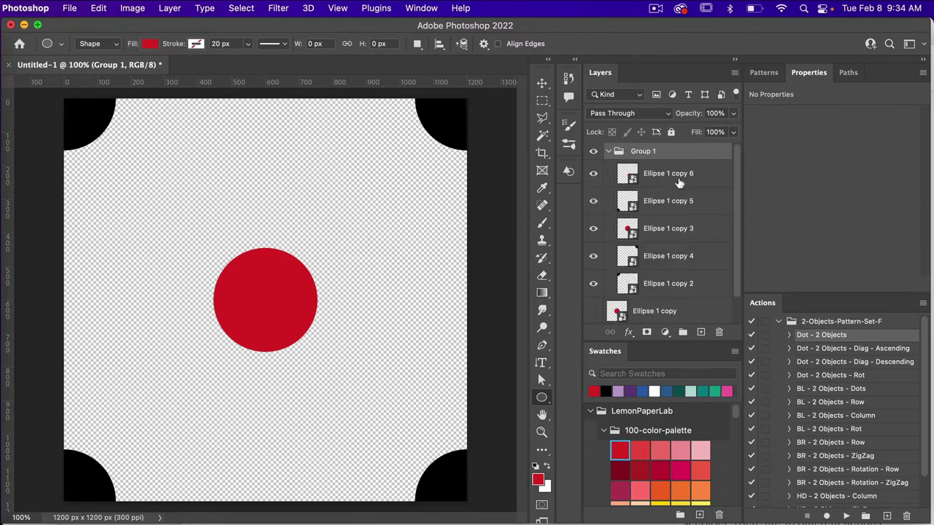
{"action": "left_click", "coordinate": [608, 152]}
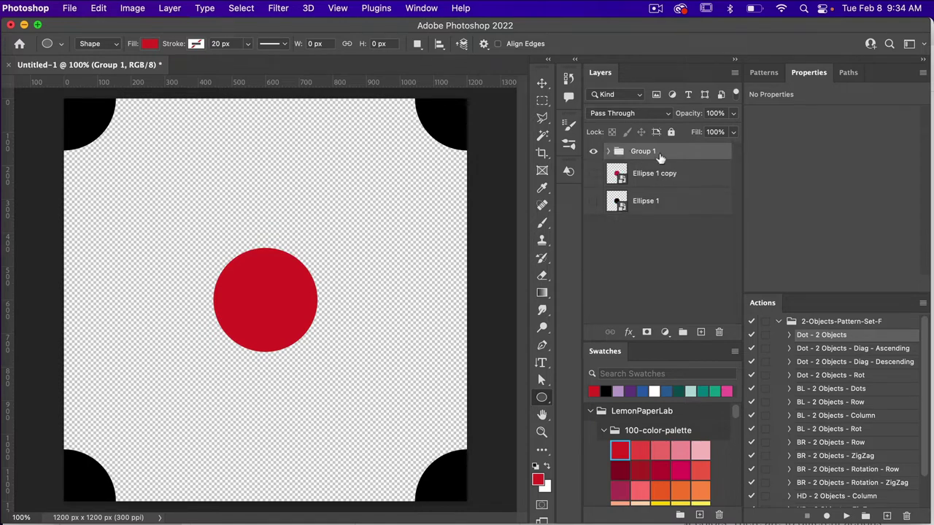
Show the pattern library to view the newly made two-object dot pattern.
{"action": "left_click", "coordinate": [763, 73]}
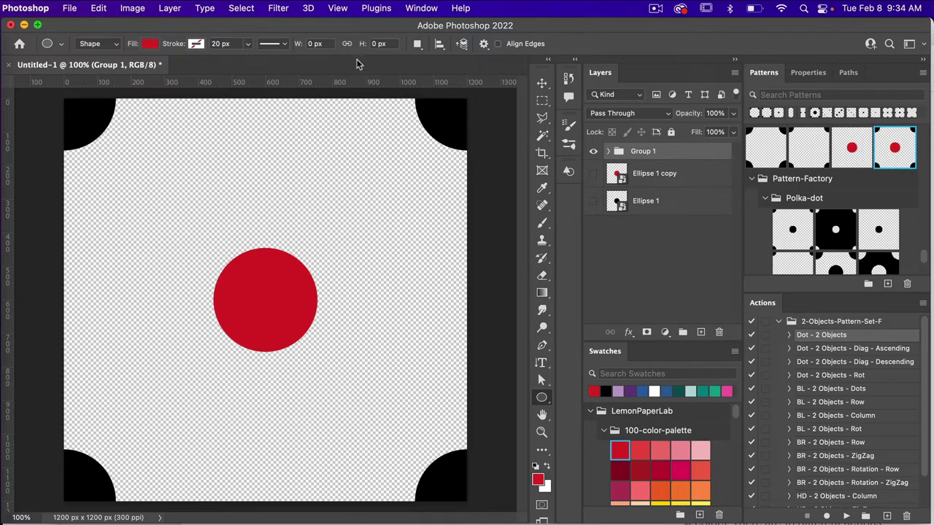
{"action": "left_click", "coordinate": [421, 11]}
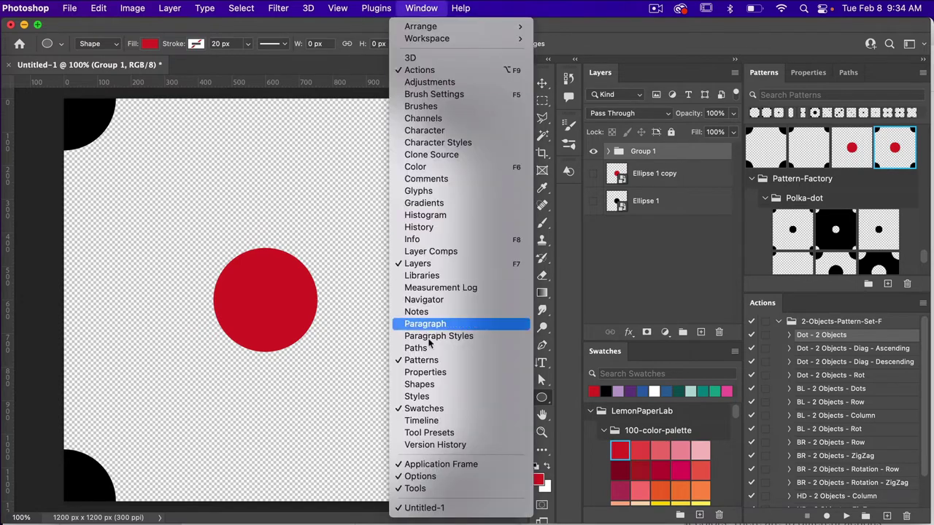
{"action": "left_click", "coordinate": [422, 360]}
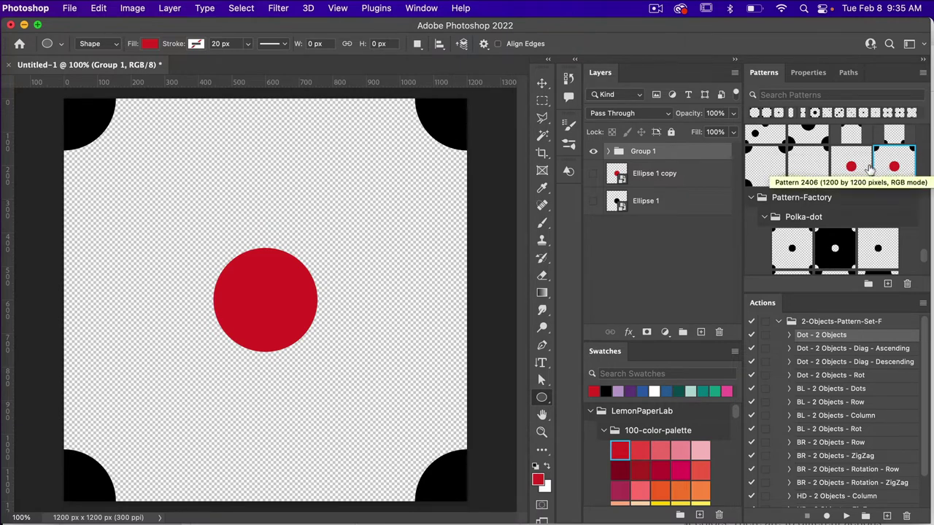
Create a 3600 x 3600 px document at 300 ppi with an artboard and transparent background contents.
{"action": "left_click", "coordinate": [72, 9]}
{"action": "left_click", "coordinate": [82, 29]}
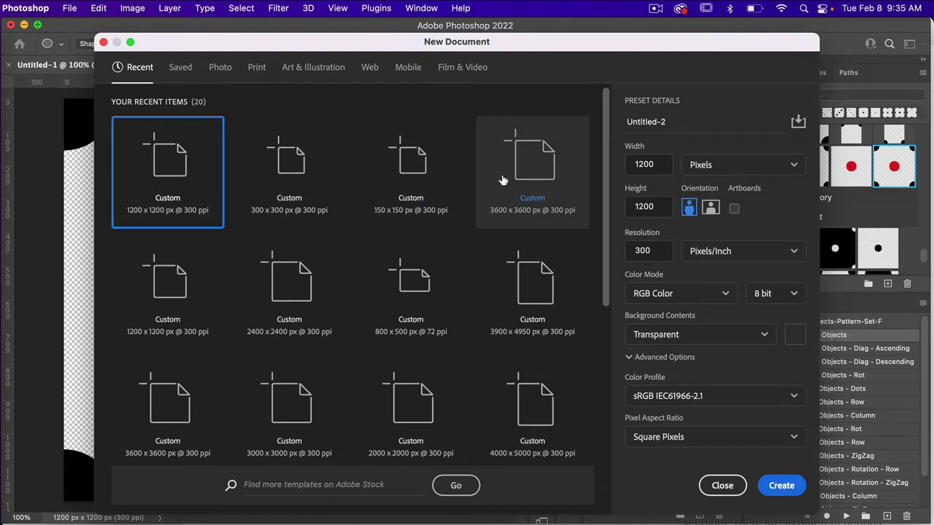
{"action": "left_click", "coordinate": [482, 175]}
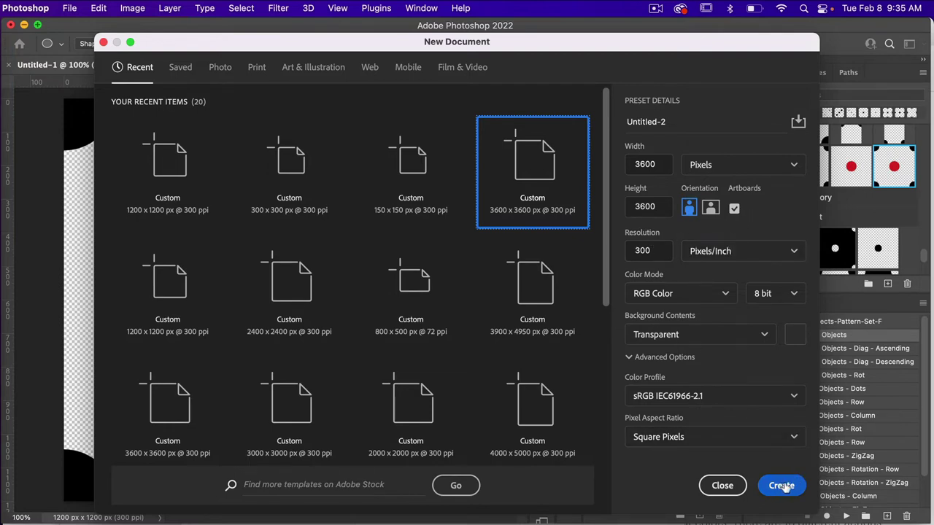
{"action": "left_click", "coordinate": [782, 486]}
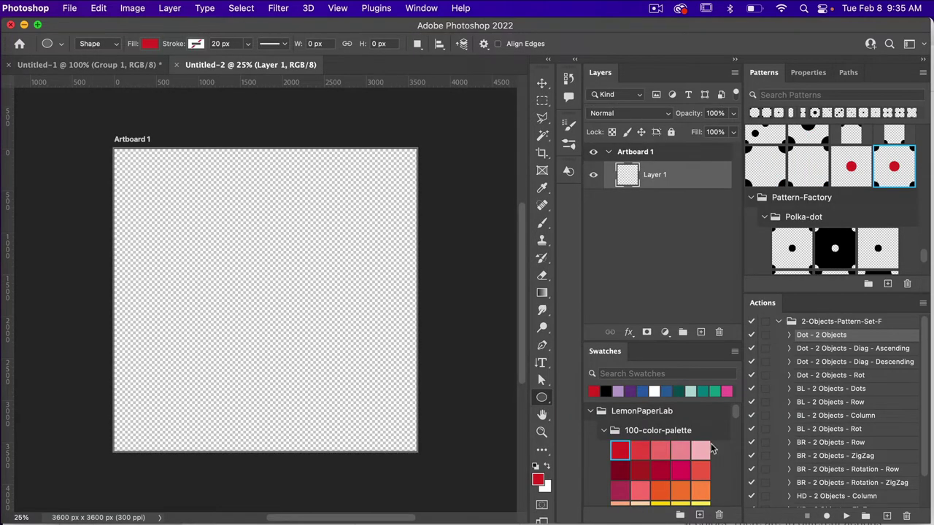
Add a pattern fill layer to the artboard and assign it the new two-object pattern with a red center dot and black corners.
{"action": "left_click", "coordinate": [665, 333]}
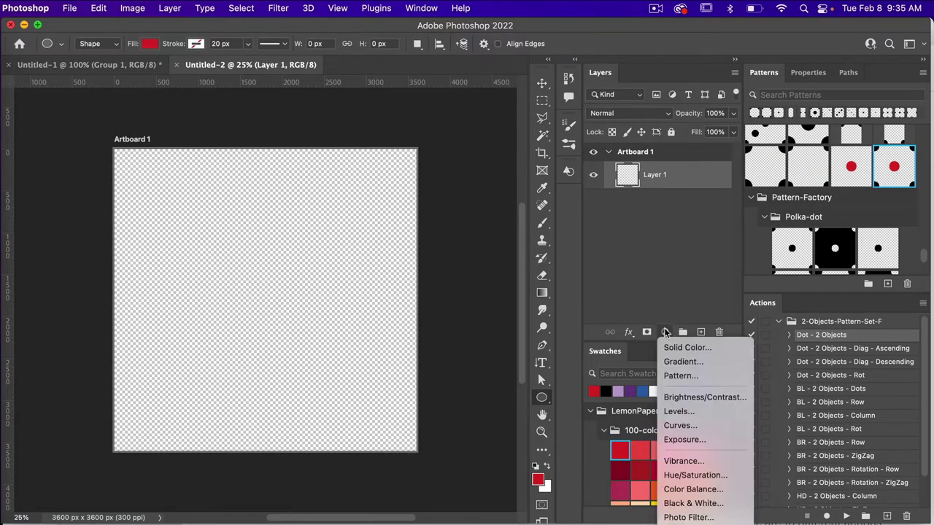
{"action": "left_click", "coordinate": [700, 374]}
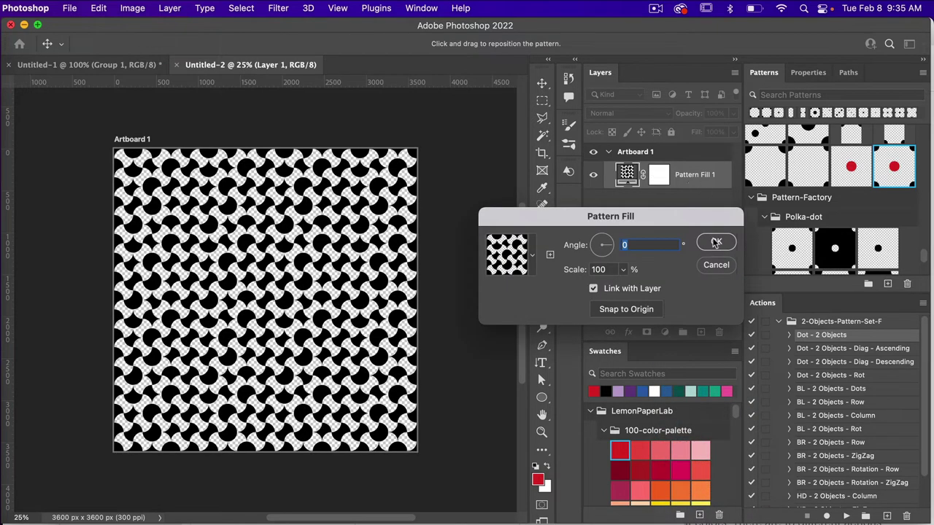
{"action": "left_click", "coordinate": [716, 243]}
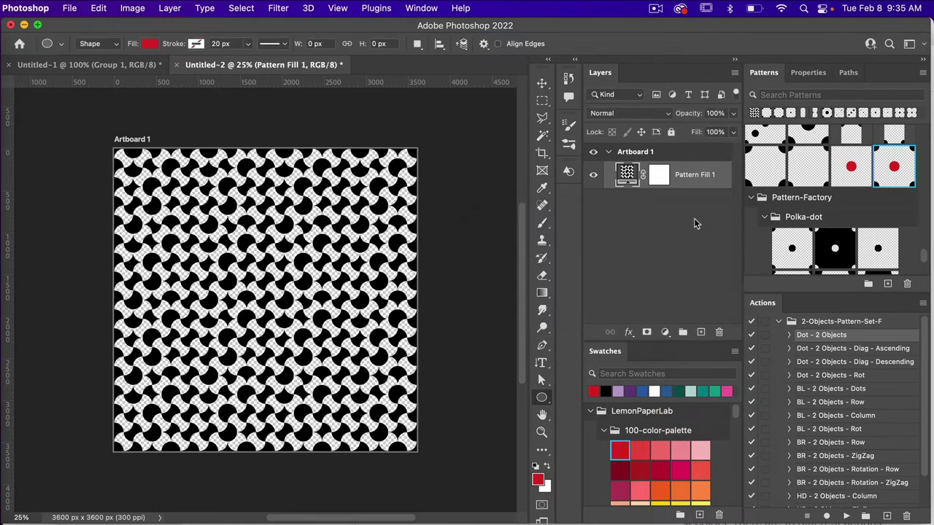
{"action": "left_click", "coordinate": [894, 175]}
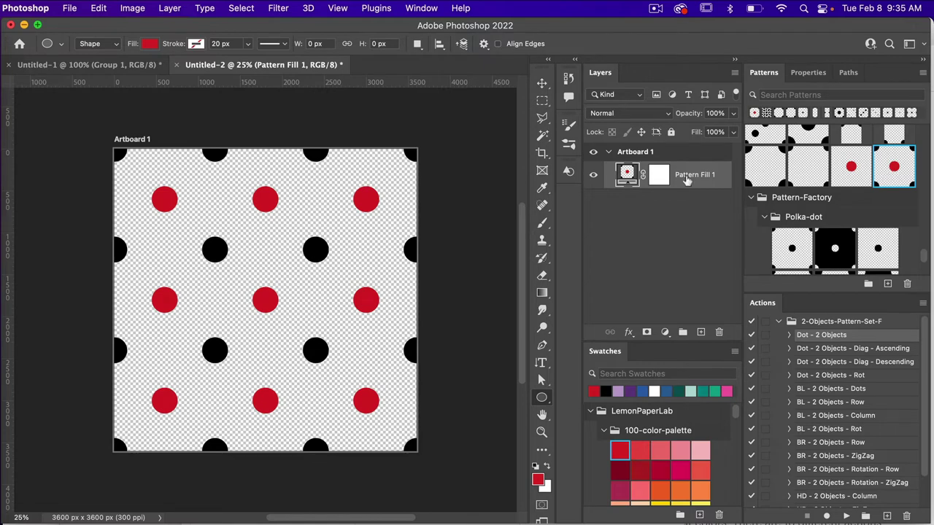
Add a white (fff) solid color fill layer and place it beneath the pattern fill.
{"action": "left_click", "coordinate": [664, 333]}
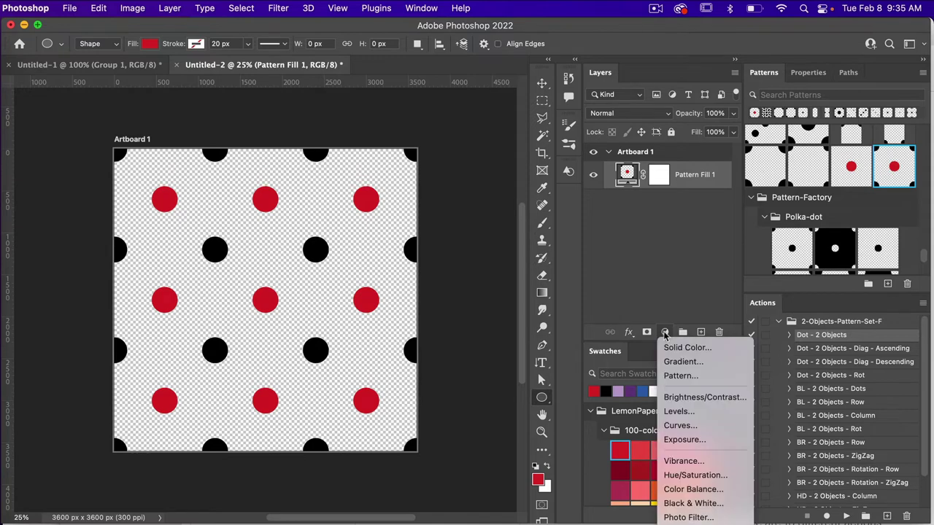
{"action": "left_click", "coordinate": [686, 347]}
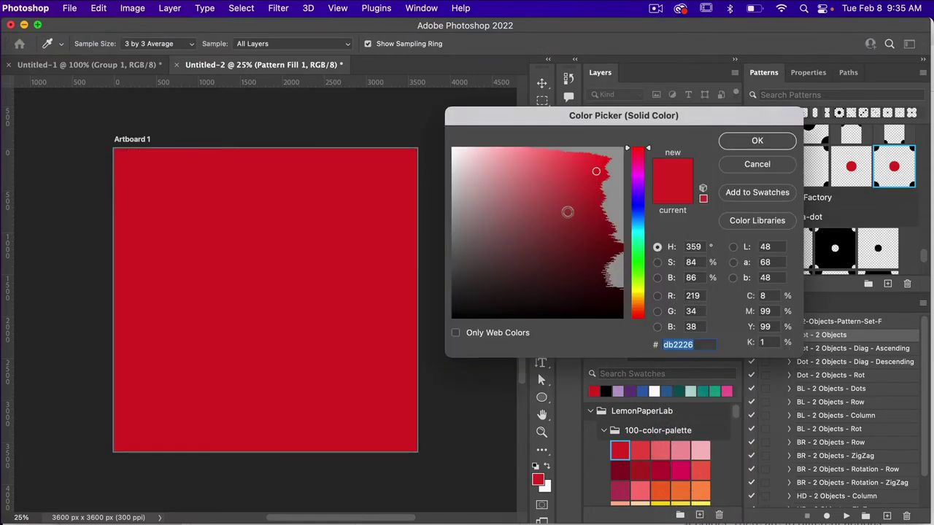
{"action": "type", "text": "fff"}
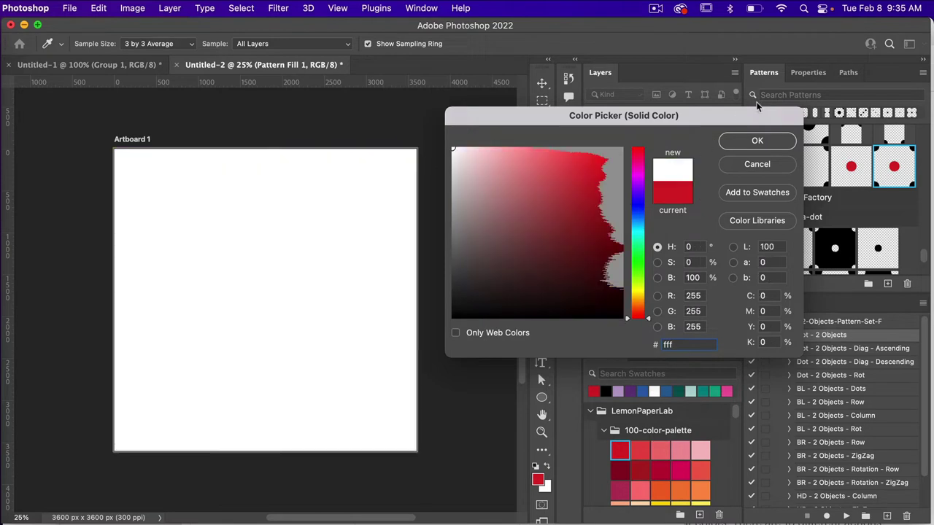
{"action": "left_click", "coordinate": [751, 142]}
{"action": "left_click_drag", "start_coordinate": [682, 179], "coordinate": [686, 214]}
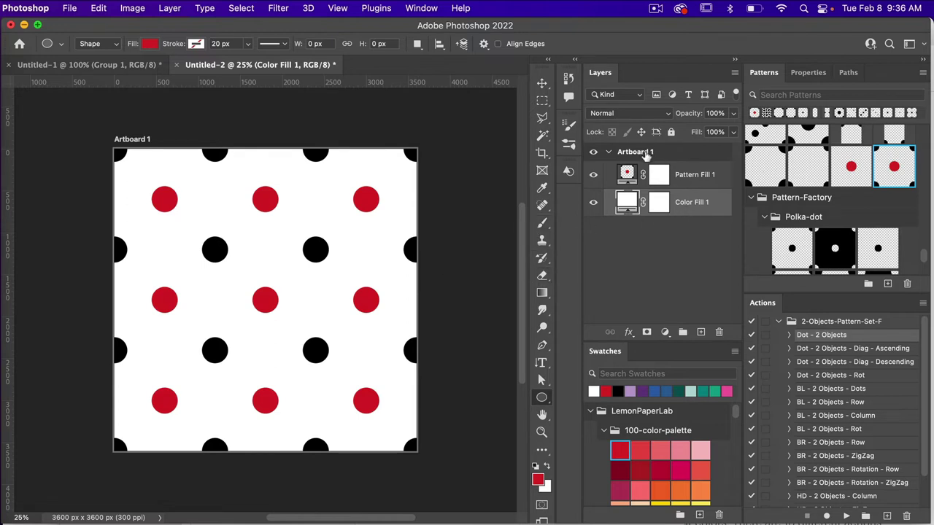
Rename the artboard as 1-Pattern.
{"action": "double_click", "coordinate": [635, 152]}
{"action": "type", "text": "1-"}
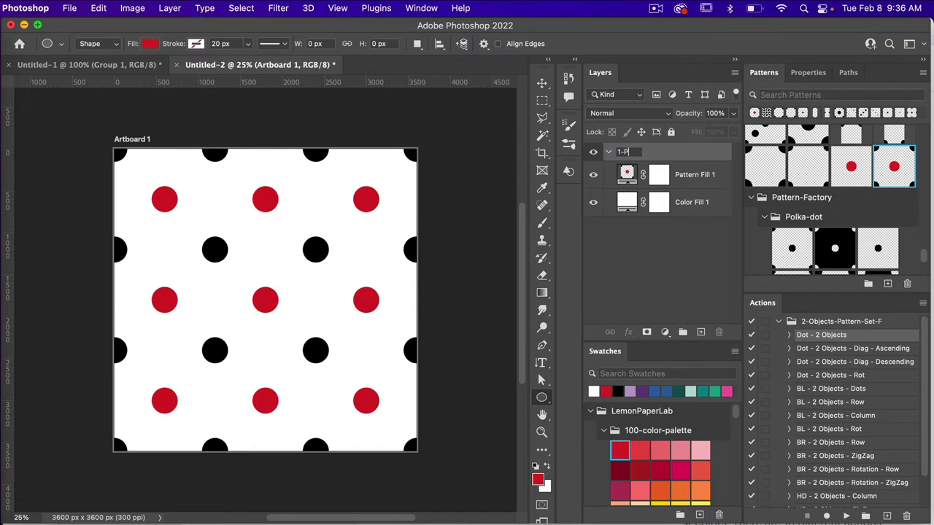
{"action": "type", "text": "Pattern"}
{"action": "key", "text": "Return"}
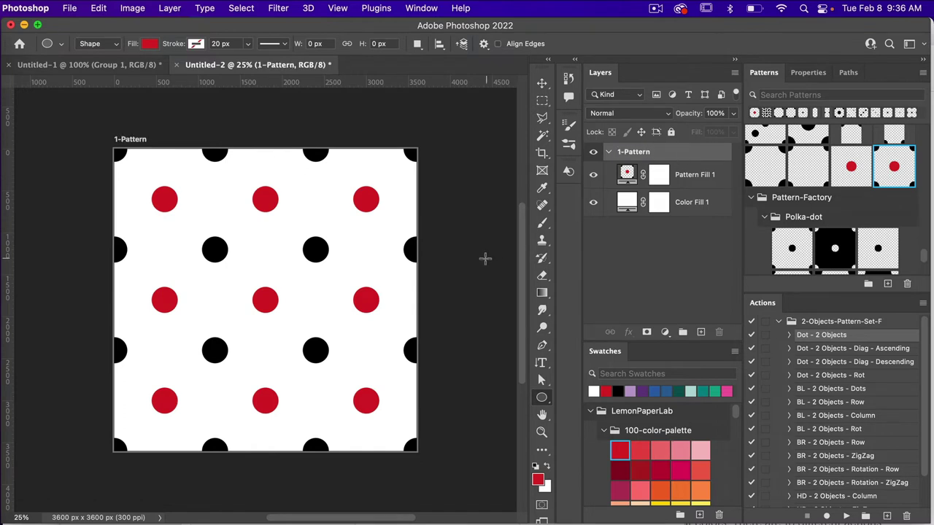
Duplicate the 1-Pattern artboard beside the original on its right using the Artboard Tool.
{"action": "key", "text": "super+minus"}
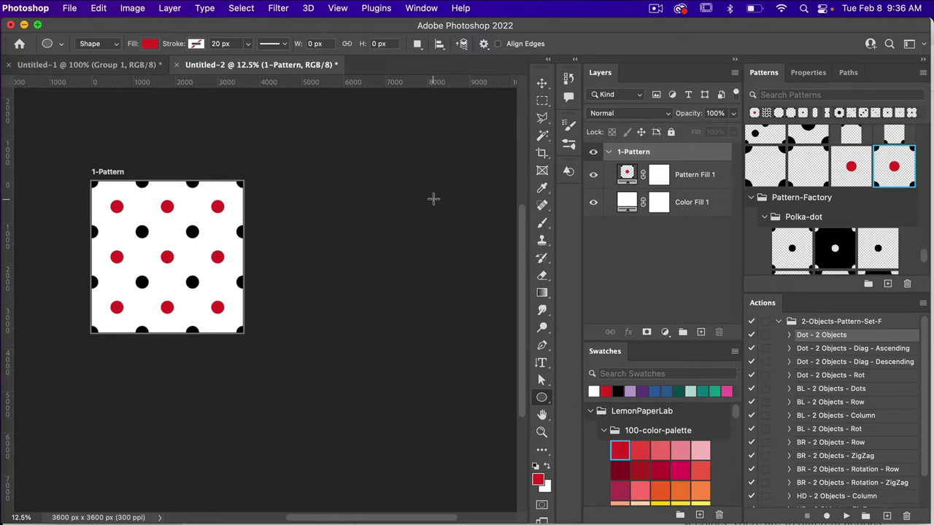
{"action": "key", "text": "v"}
{"action": "key", "text": "shift+v"}
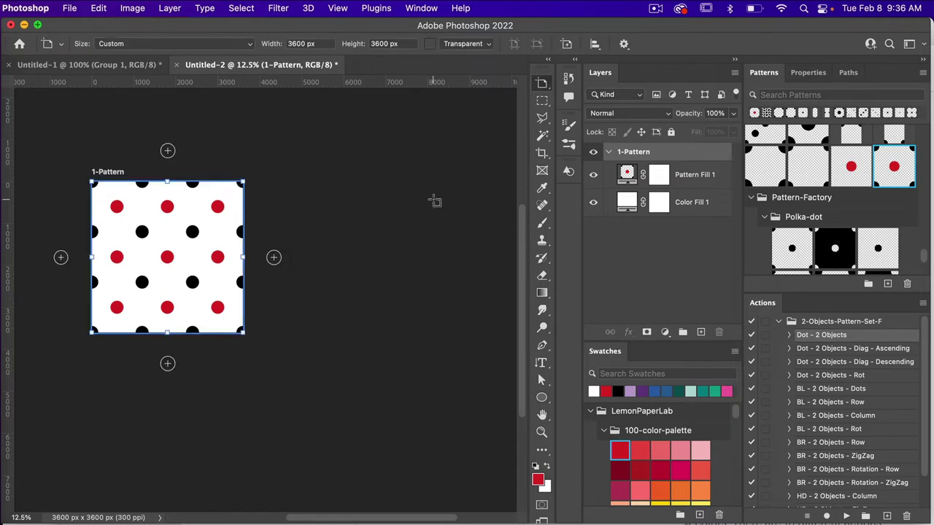
{"action": "right_click", "coordinate": [544, 85]}
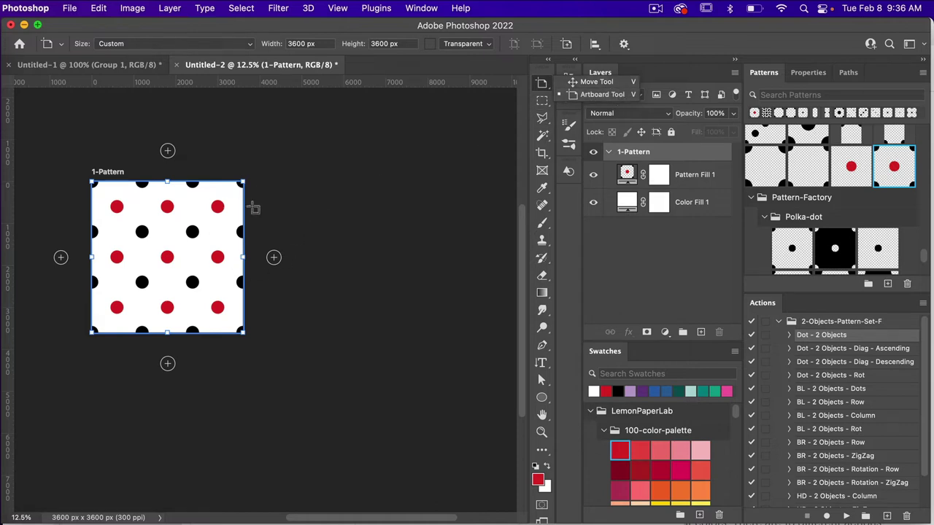
{"action": "left_click", "coordinate": [605, 100]}
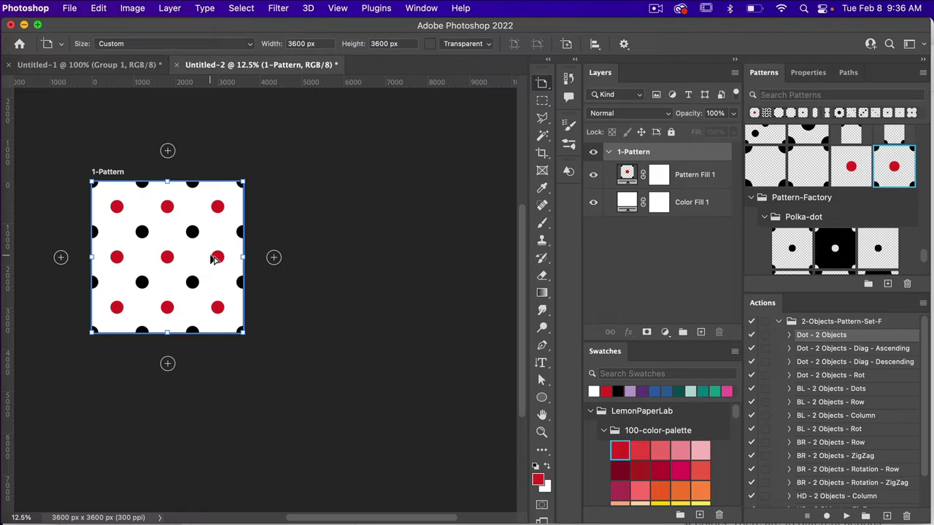
{"action": "left_click_drag", "start_coordinate": [212, 259], "coordinate": [379, 262], "text": "alt"}
Rename the duplicated artboard as 2-Pattern and move it below 1-Pattern in the layer order.
{"action": "double_click", "coordinate": [642, 151]}
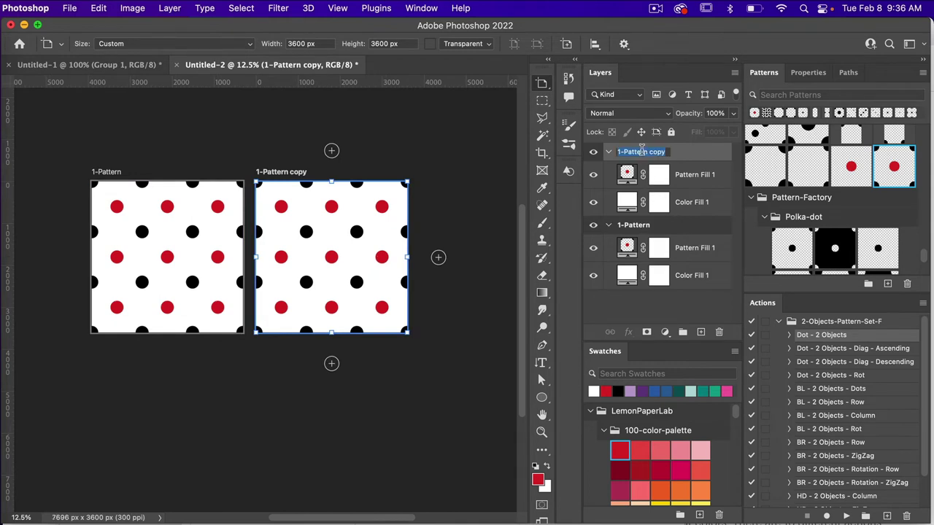
{"action": "type", "text": "2-Pattern"}
{"action": "left_click", "coordinate": [694, 153]}
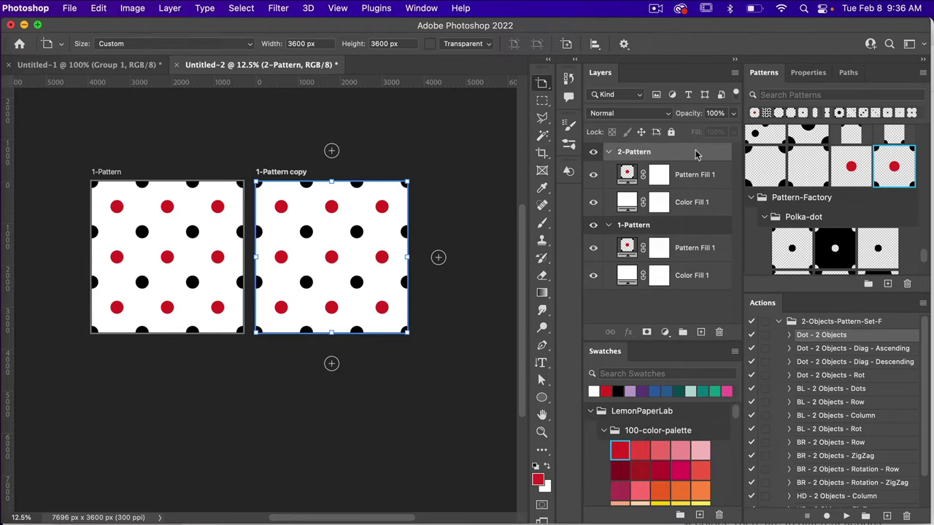
{"action": "left_click_drag", "start_coordinate": [637, 157], "coordinate": [641, 291]}
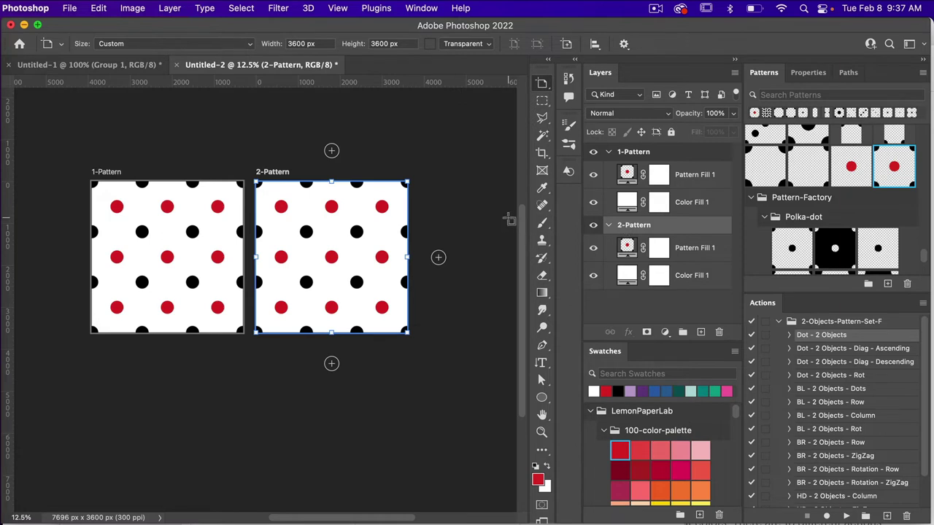
Add a purple (#513a85) solid color fill above the pattern fill in 2-Pattern and clip it to the pattern.
{"action": "key", "text": "v"}
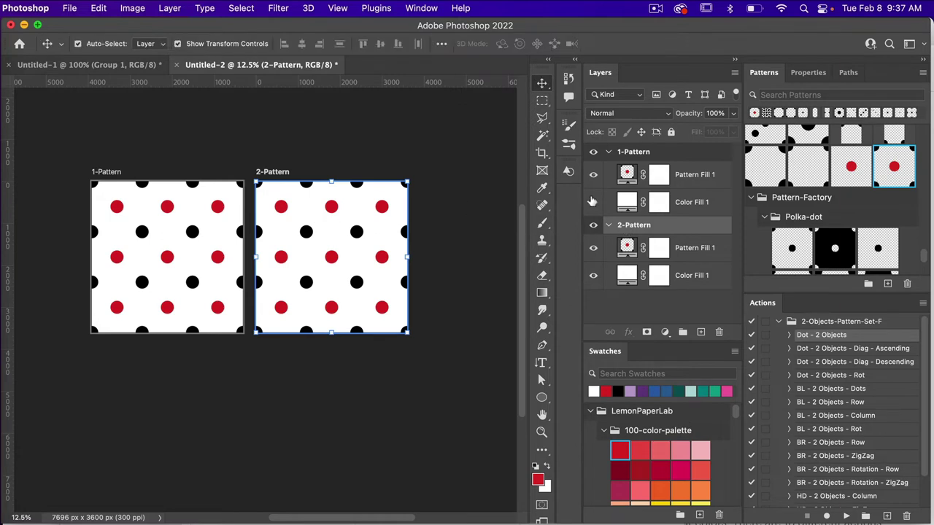
{"action": "key", "text": "super+equal"}
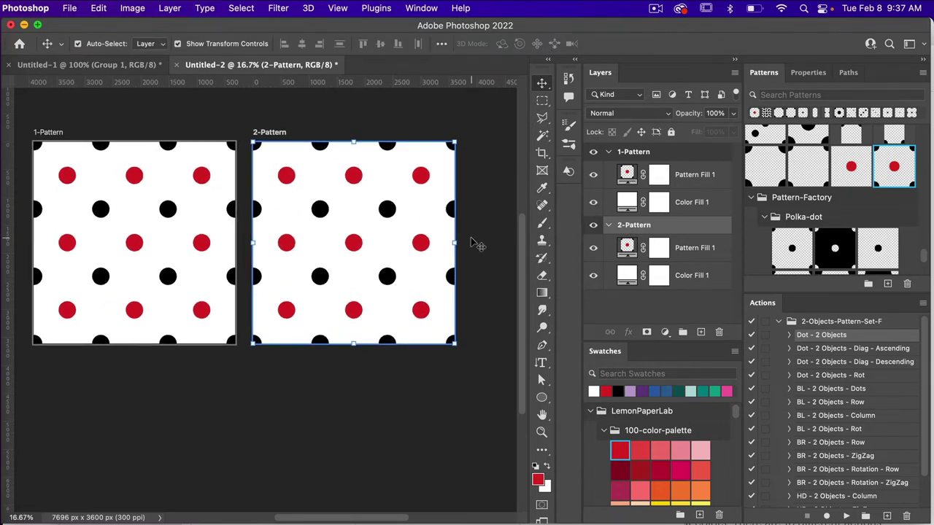
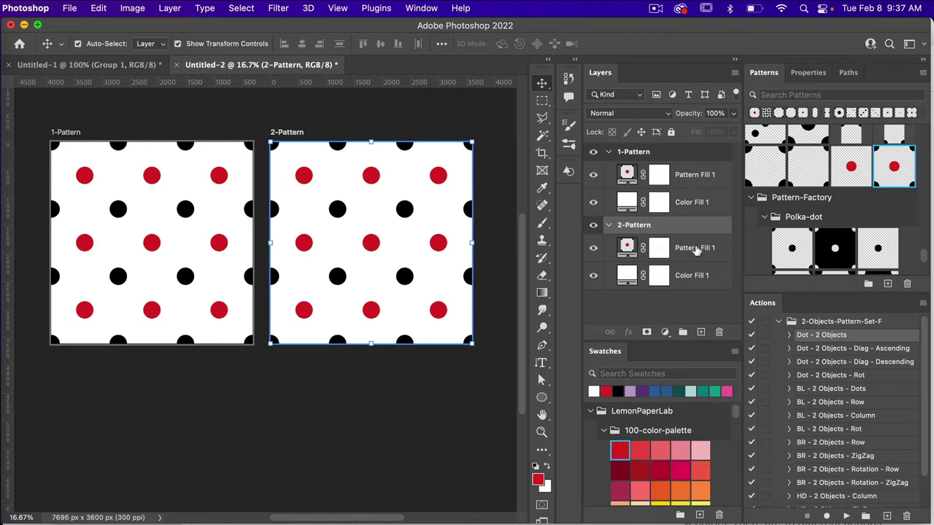
{"action": "left_click", "coordinate": [696, 250]}
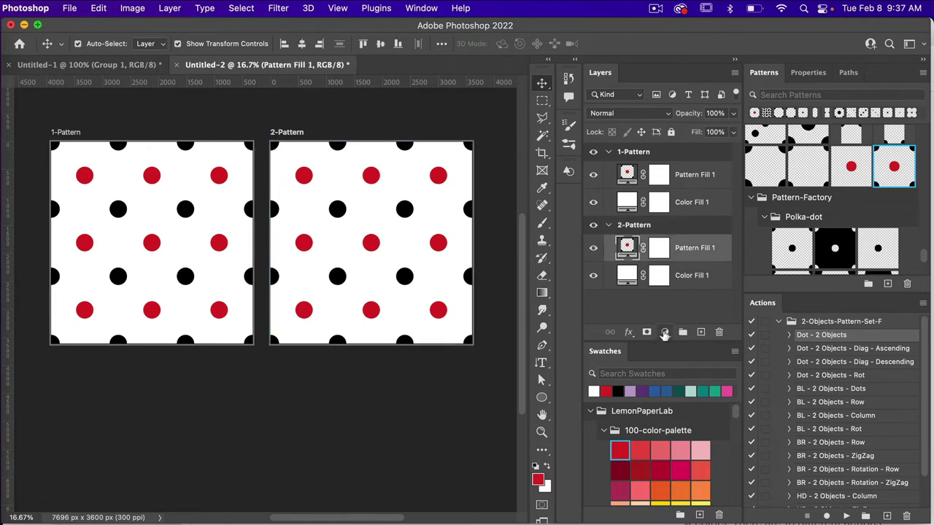
{"action": "left_click", "coordinate": [665, 333]}
{"action": "left_click", "coordinate": [692, 349]}
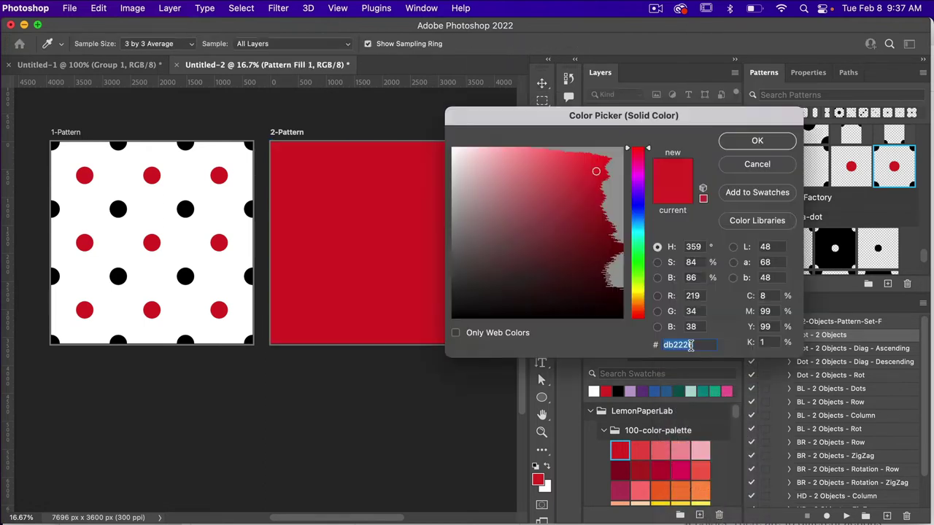
{"action": "left_click", "coordinate": [639, 206]}
{"action": "left_click", "coordinate": [548, 228]}
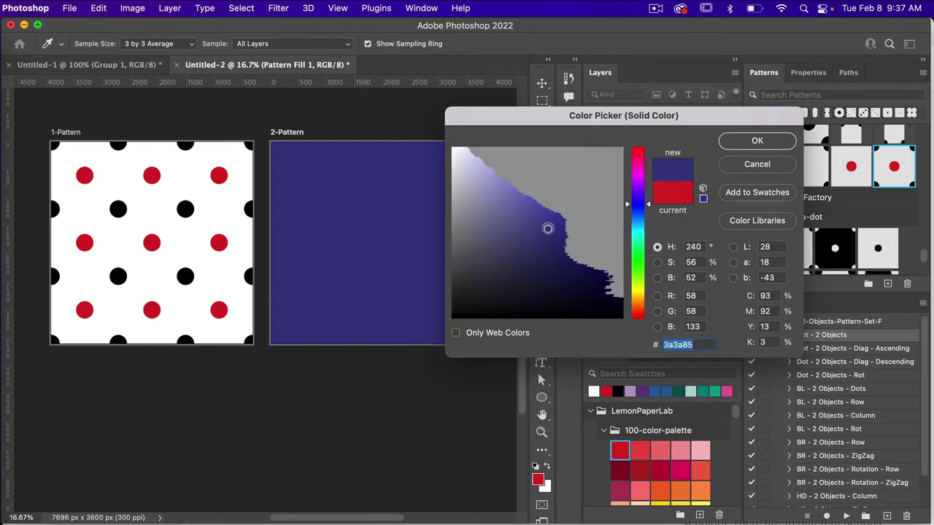
{"action": "left_click_drag", "start_coordinate": [648, 210], "coordinate": [648, 196]}
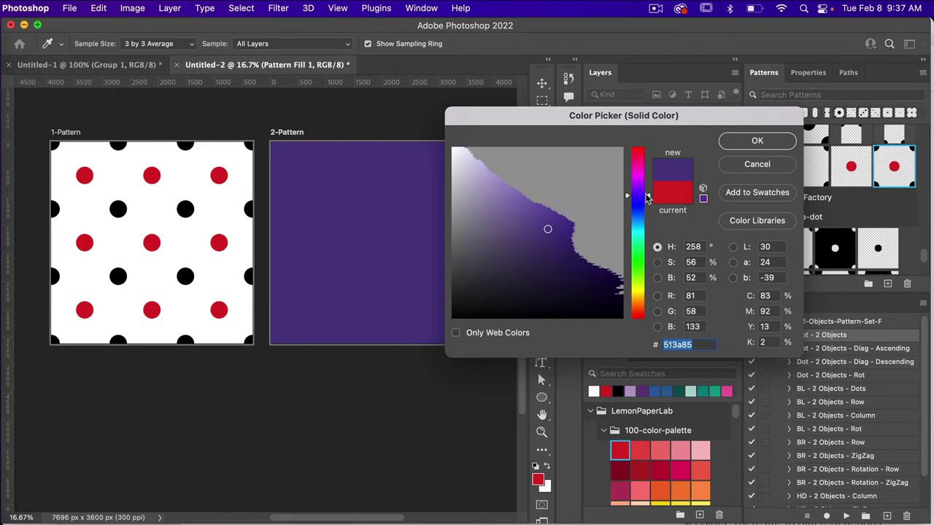
{"action": "left_click", "coordinate": [748, 142]}
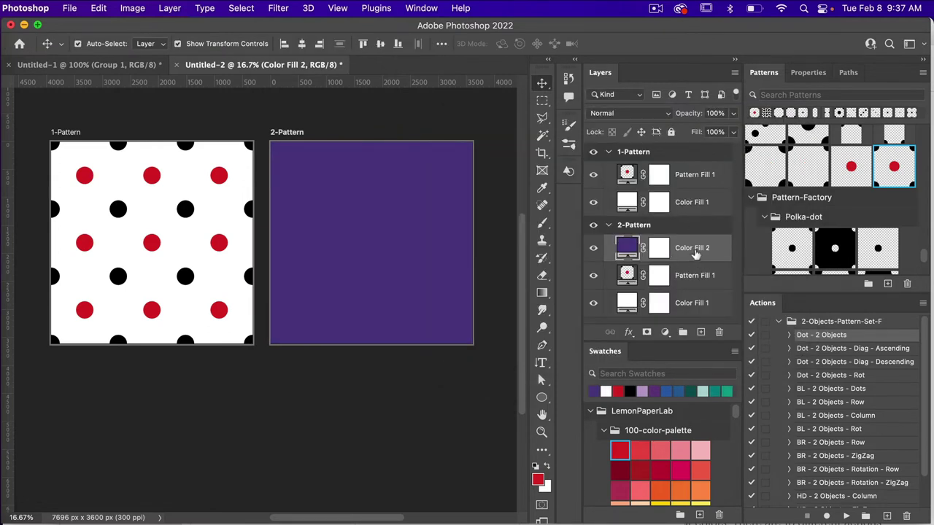
{"action": "left_click", "coordinate": [646, 261], "text": "alt"}
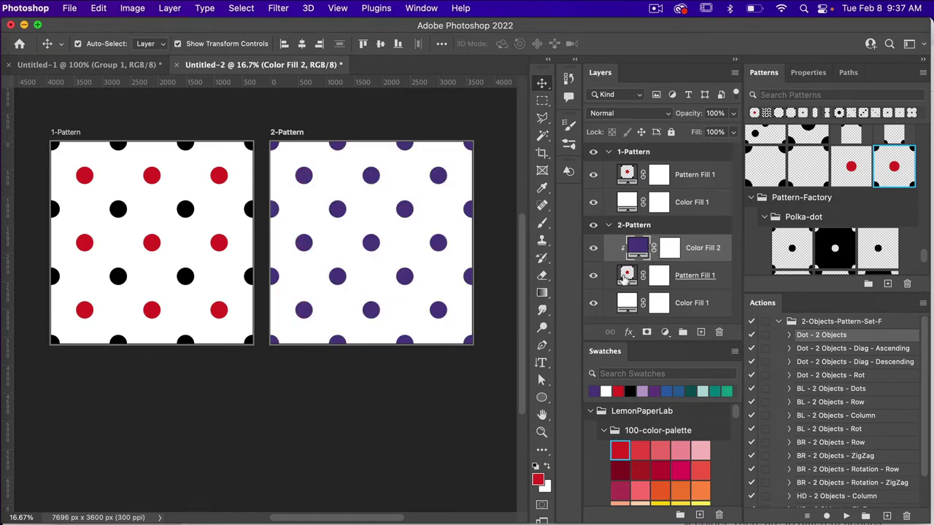
Duplicate the pattern fill with its clipped purple fill in 2-Pattern, and assign the copied pattern fill the black corner-dots-only pattern.
{"action": "left_click", "coordinate": [693, 278], "text": "shift"}
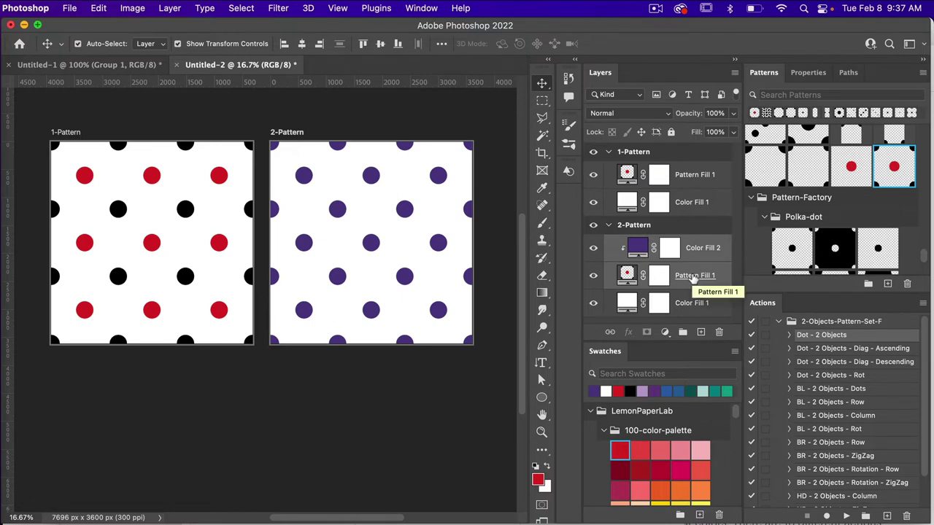
{"action": "key", "text": "super+j"}
{"action": "scroll", "coordinate": [697, 262], "scroll_direction": "down", "scroll_amount": 2}
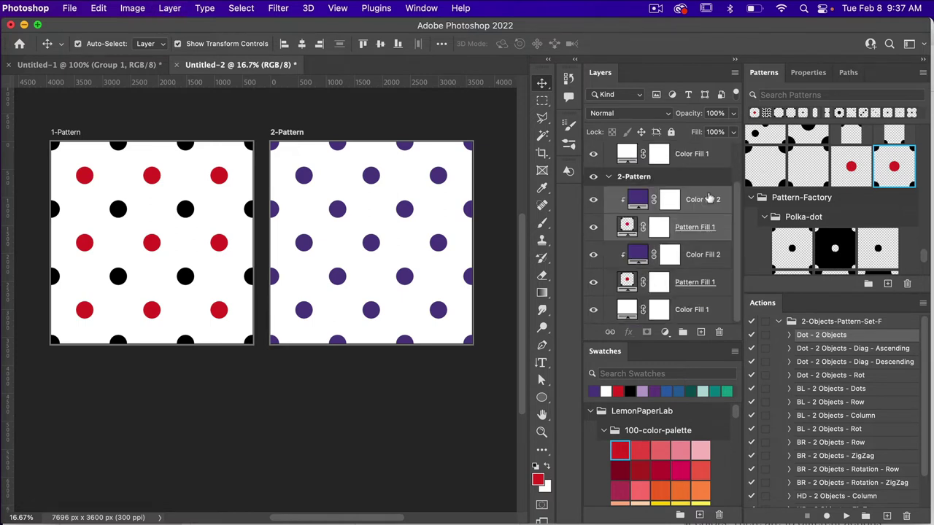
{"action": "left_click", "coordinate": [694, 227]}
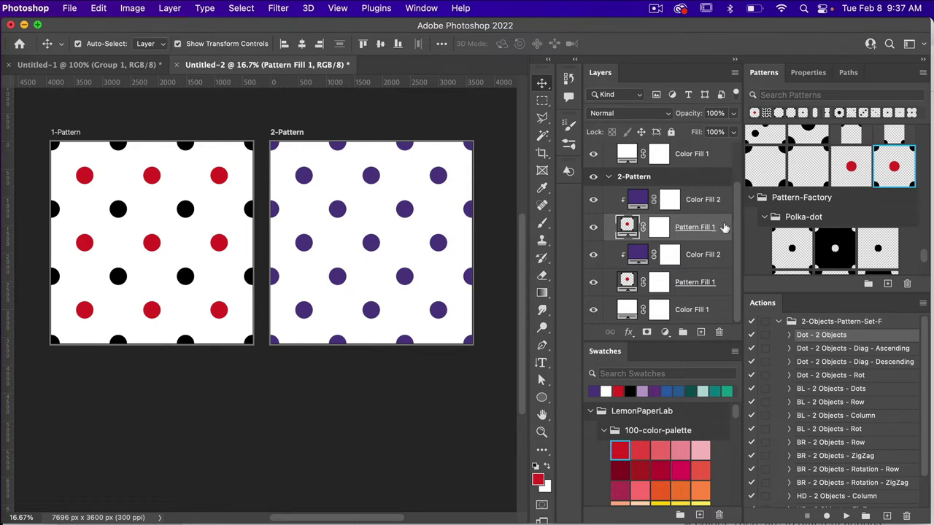
{"action": "left_click", "coordinate": [806, 165]}
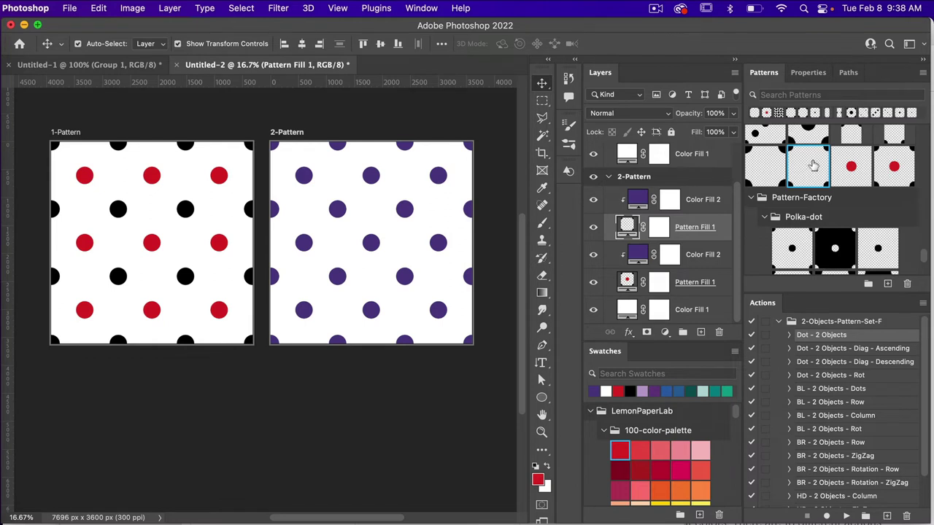
Assign the lower pattern fill in 2-Pattern the red center-dot-only pattern and recolor its clipped color fill with the recent light purple swatch.
{"action": "left_click", "coordinate": [695, 283]}
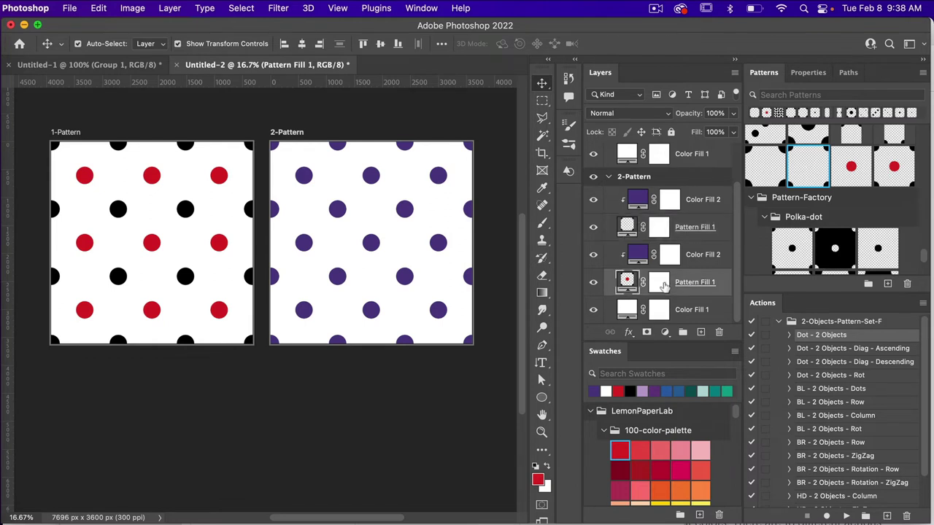
{"action": "left_click", "coordinate": [854, 169]}
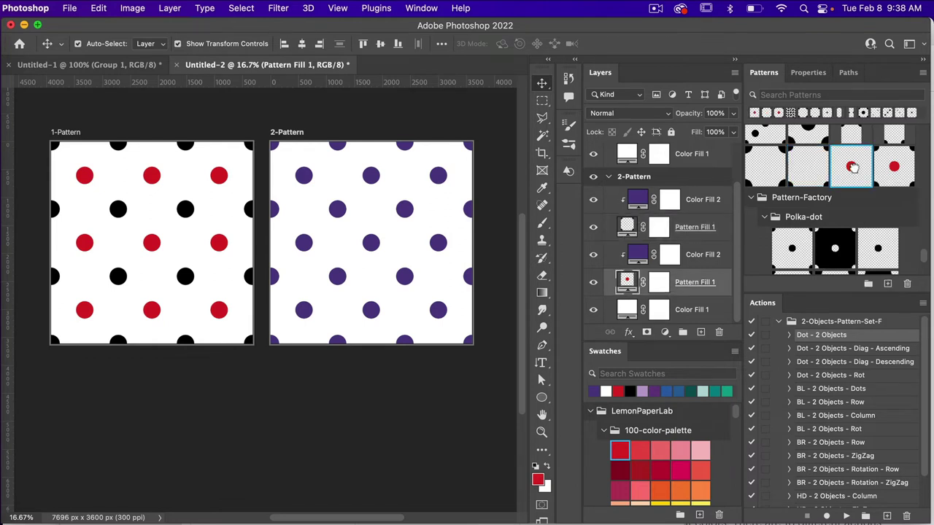
{"action": "left_click", "coordinate": [696, 254]}
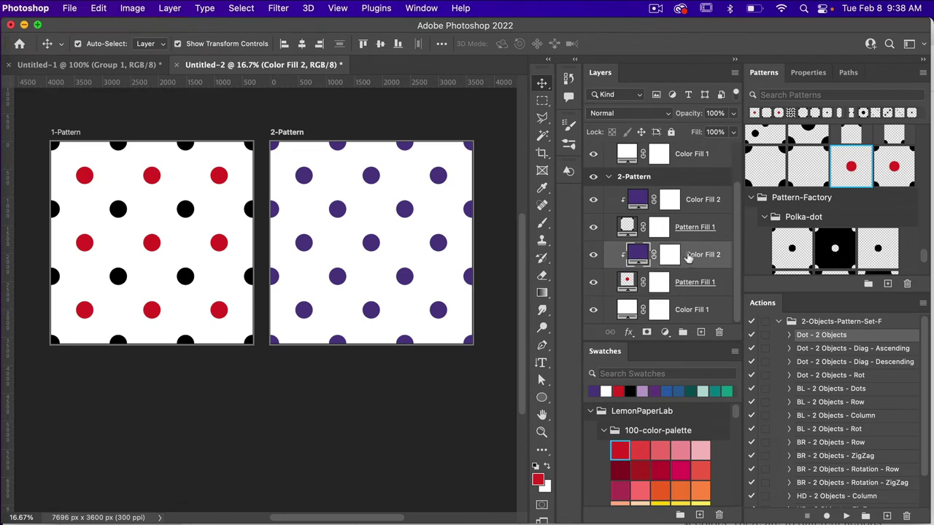
{"action": "left_click", "coordinate": [640, 392]}
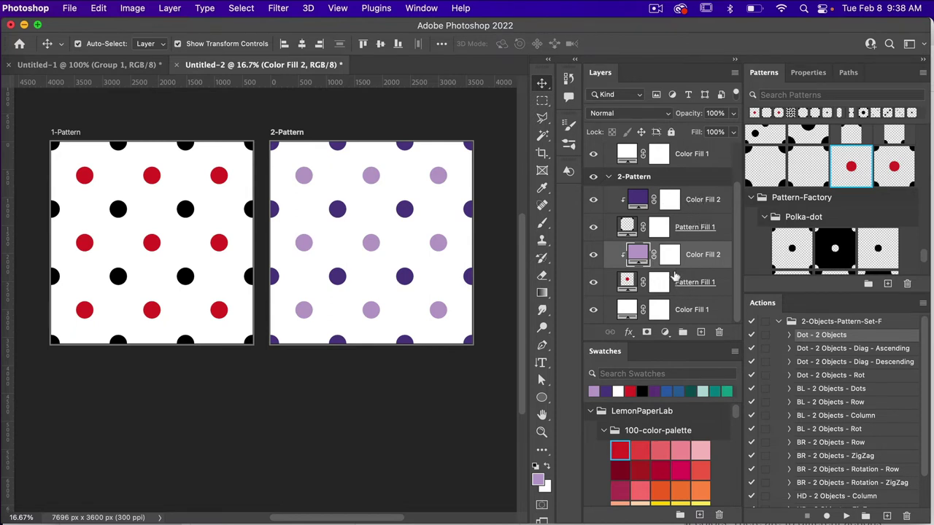
In Untitled-1, delete Group 1 with its contents and turn on visibility for both ellipse layers.
{"action": "left_click", "coordinate": [125, 67]}
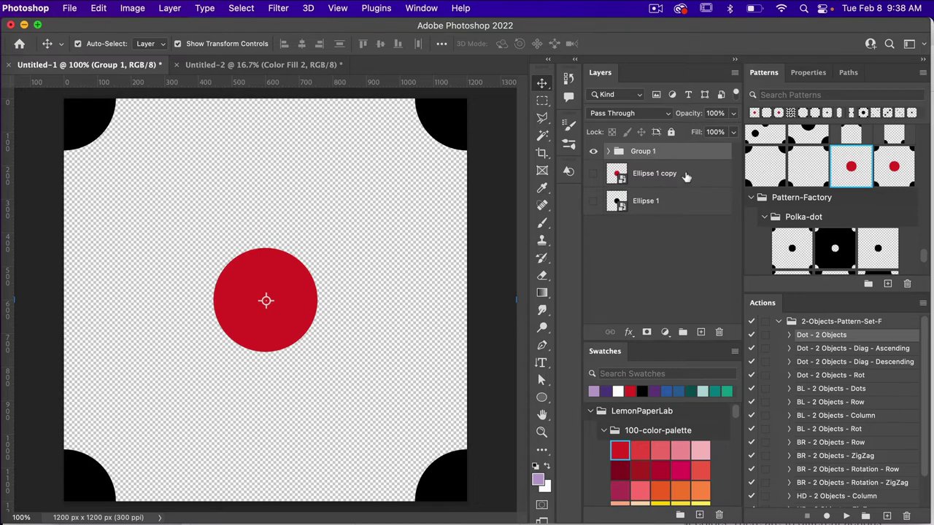
{"action": "left_click", "coordinate": [718, 334]}
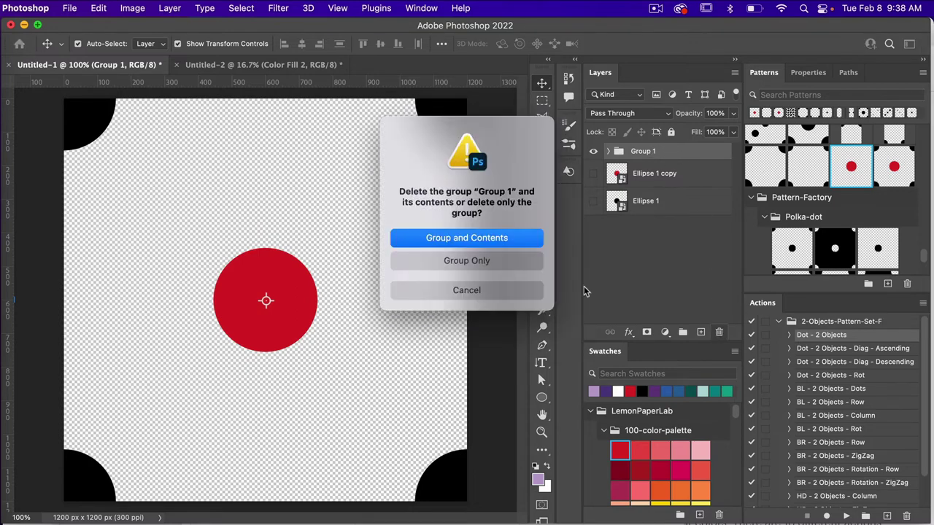
{"action": "left_click", "coordinate": [468, 239]}
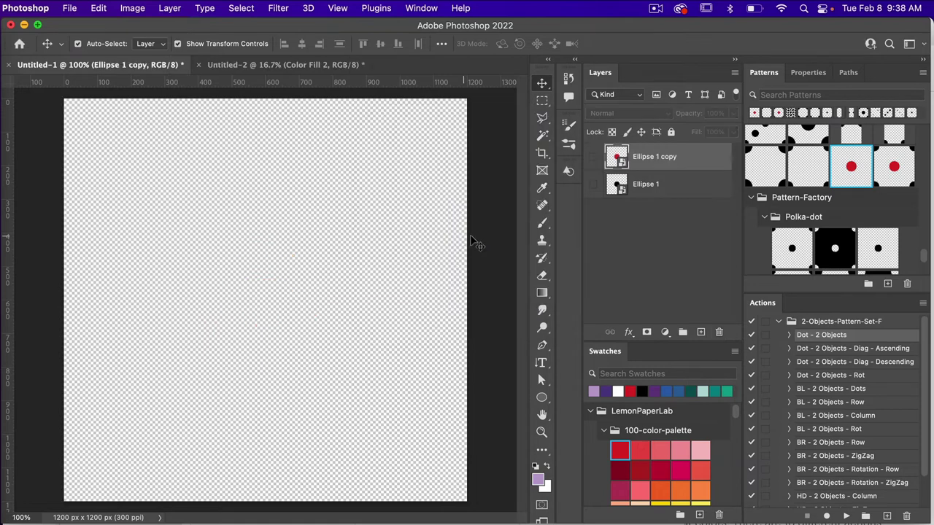
{"action": "left_click", "coordinate": [593, 156]}
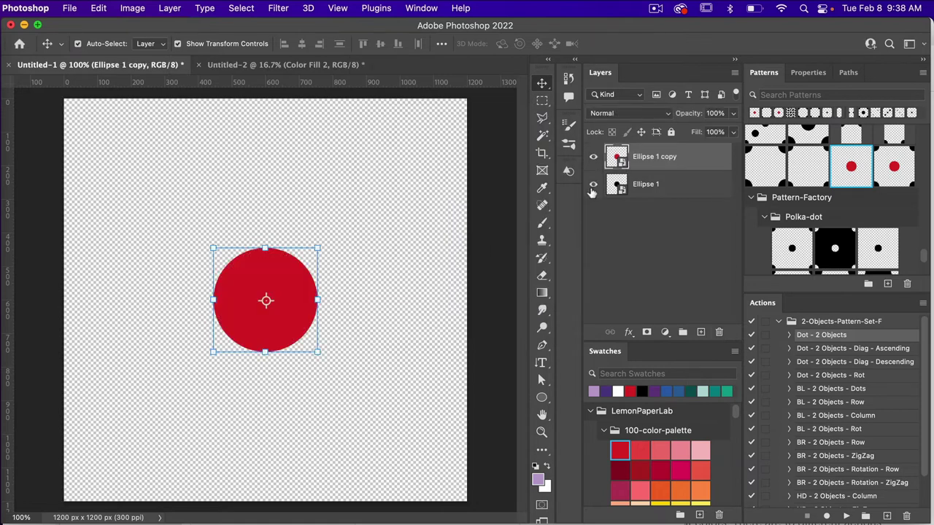
Run the Dot - 2 Objects - Diag - Ascending action on the Ellipse 1 and Ellipse 1 copy layers together.
{"action": "key", "text": "super"}
{"action": "left_click", "coordinate": [676, 191], "text": "super"}
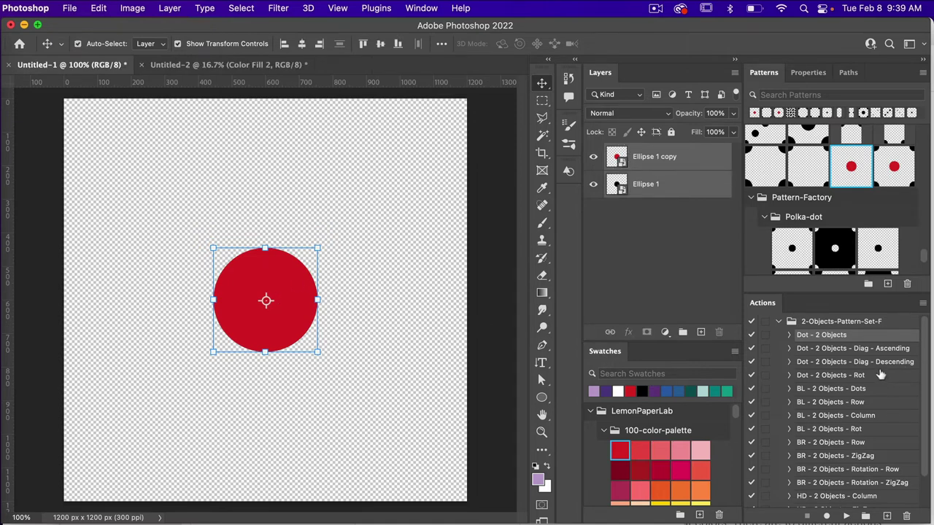
{"action": "left_click", "coordinate": [822, 351]}
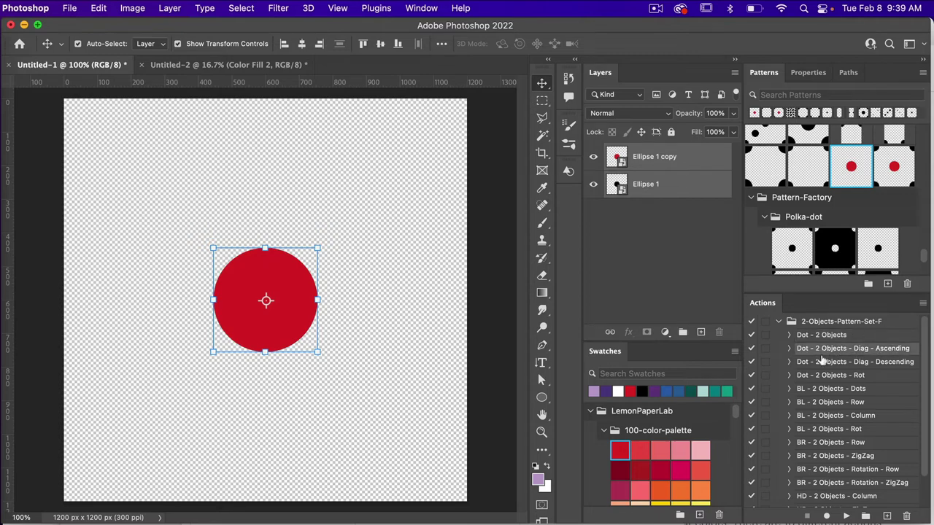
{"action": "left_click", "coordinate": [846, 516]}
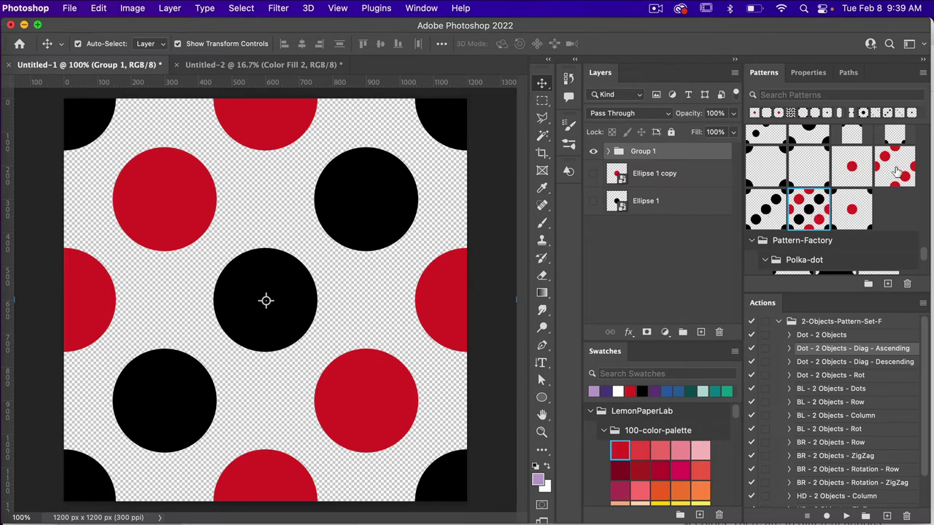
In Untitled-2, assign the pattern fill of 1-Pattern the new combined red-and-black diagonal dots pattern.
{"action": "left_click", "coordinate": [309, 65]}
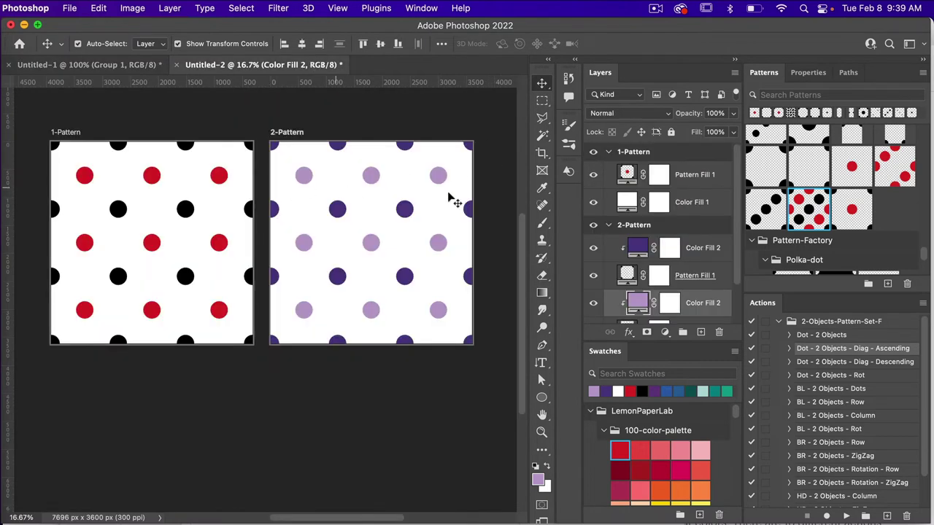
{"action": "left_click", "coordinate": [696, 176]}
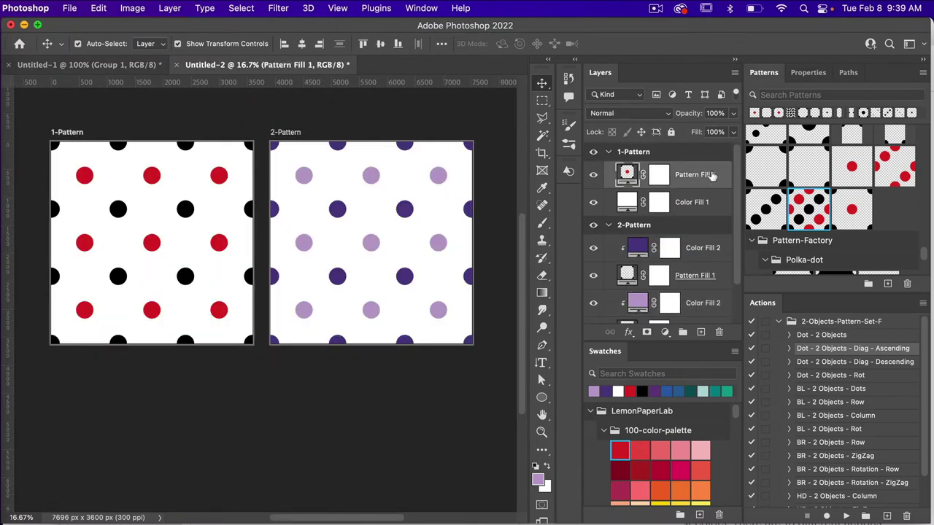
{"action": "left_click", "coordinate": [799, 206]}
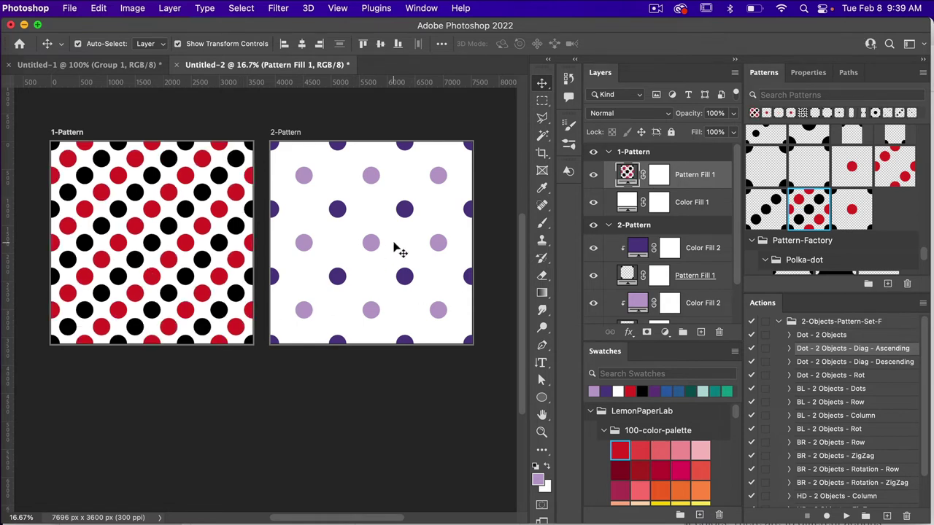
In 2-Pattern, assign the upper pattern fill the red-only diagonal dots pattern and the lower one the black-only diagonal dots pattern.
{"action": "scroll", "coordinate": [606, 241], "scroll_direction": "down", "scroll_amount": 2}
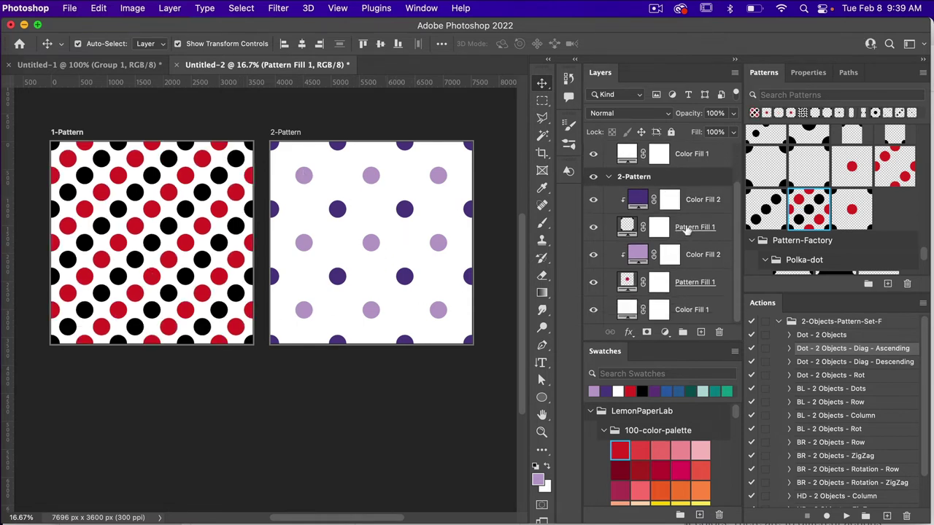
{"action": "left_click", "coordinate": [692, 227]}
{"action": "left_click", "coordinate": [894, 166]}
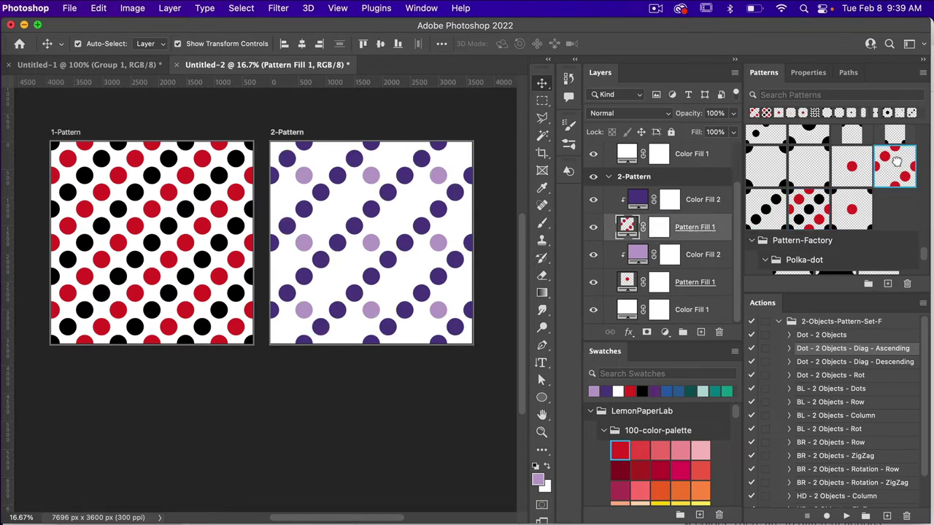
{"action": "left_click", "coordinate": [693, 284]}
{"action": "left_click", "coordinate": [766, 210]}
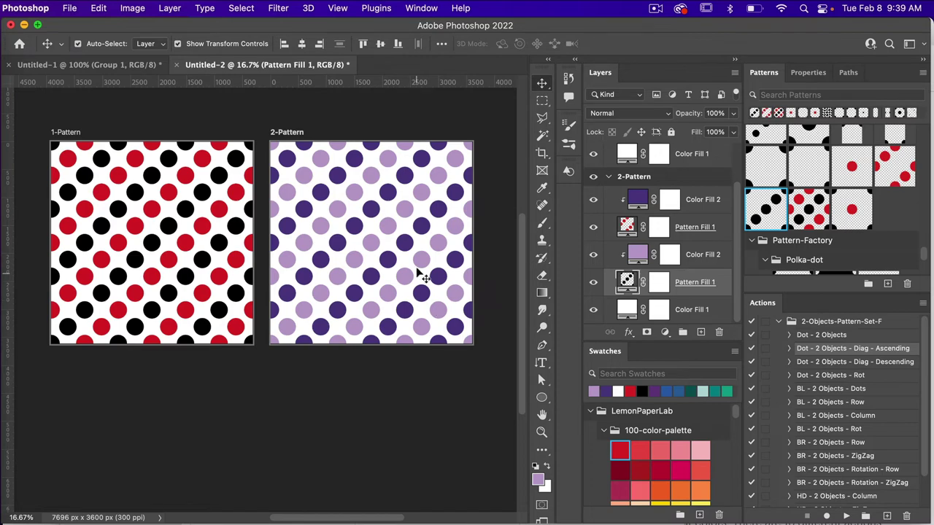
Recolor the upper clipped color fill in 2-Pattern dark teal and the lower one lighter teal using the recent swatches.
{"action": "left_click", "coordinate": [700, 204]}
{"action": "left_click", "coordinate": [691, 389]}
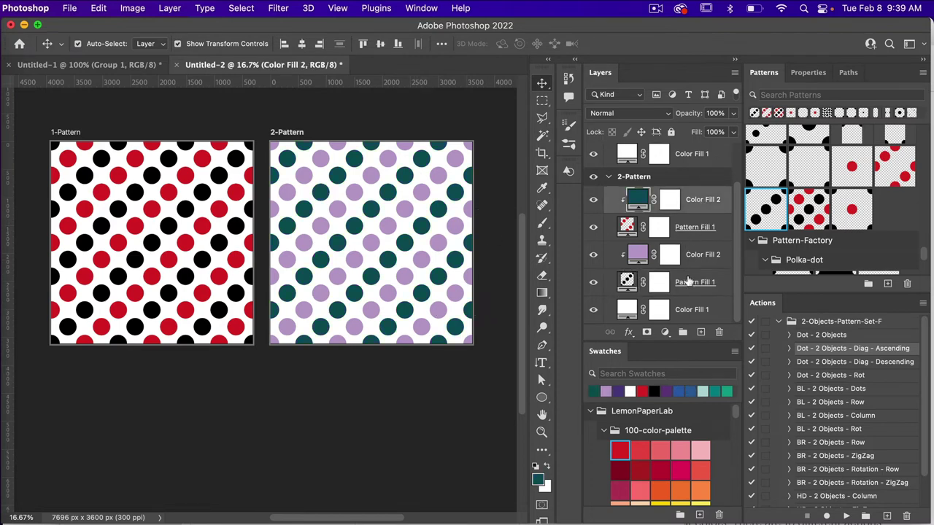
{"action": "left_click", "coordinate": [696, 257]}
{"action": "left_click", "coordinate": [718, 389]}
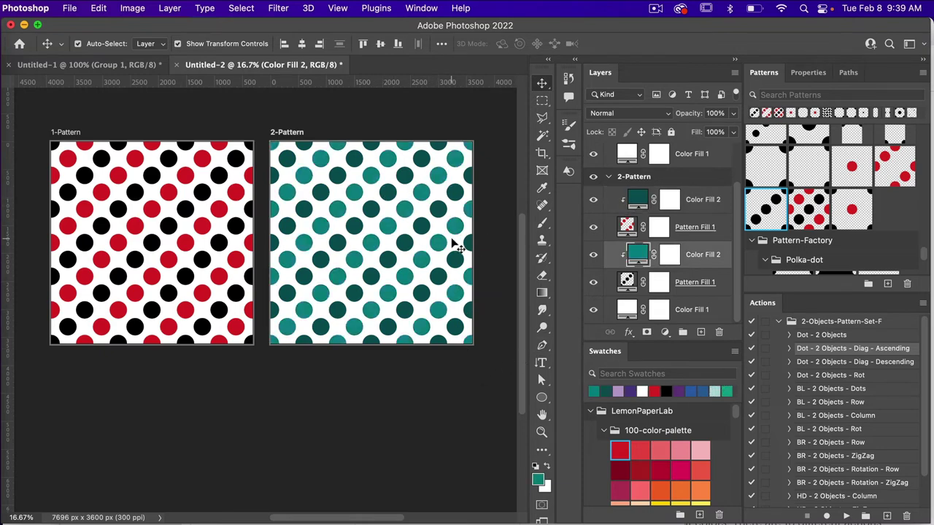
Return to Untitled-1, delete the diagonal dots group with its contents, and show the red and black ellipse layers.
{"action": "left_click", "coordinate": [125, 65]}
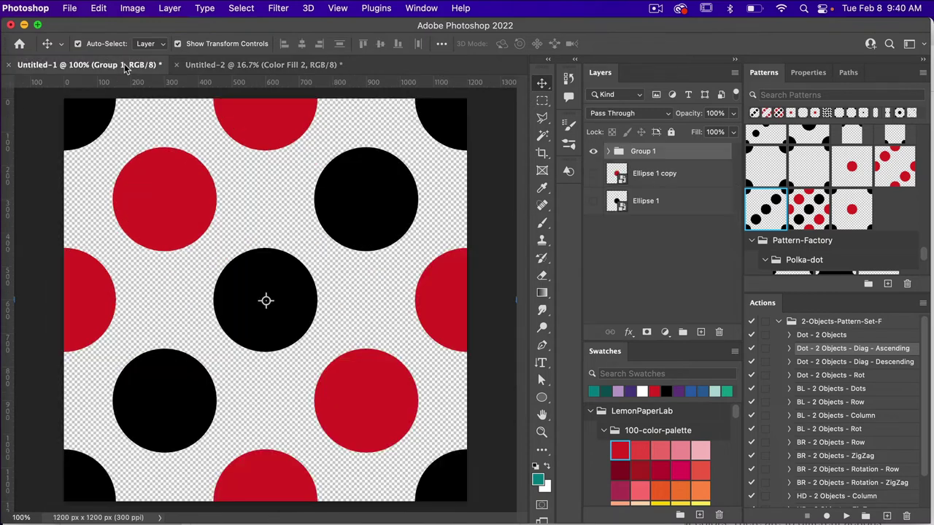
{"action": "left_click", "coordinate": [720, 334]}
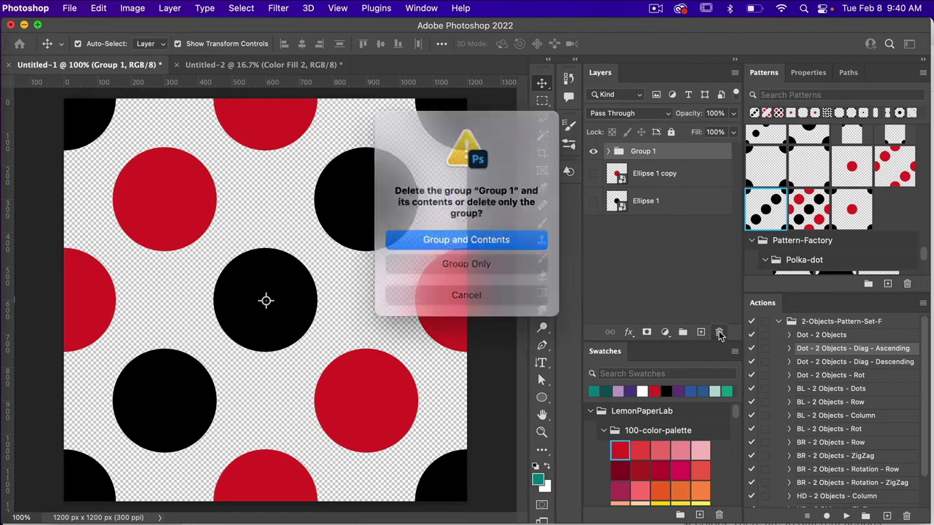
{"action": "left_click", "coordinate": [467, 238]}
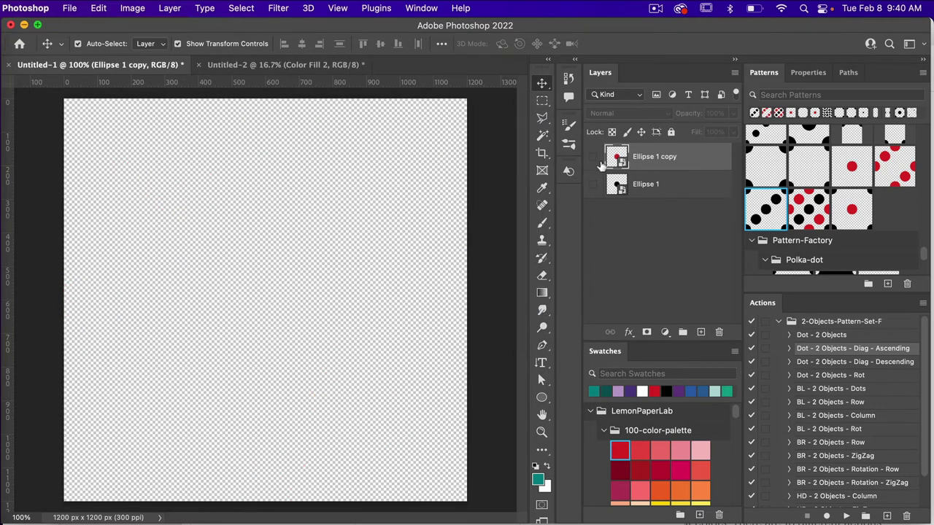
{"action": "left_click", "coordinate": [593, 157]}
{"action": "left_click", "coordinate": [593, 185]}
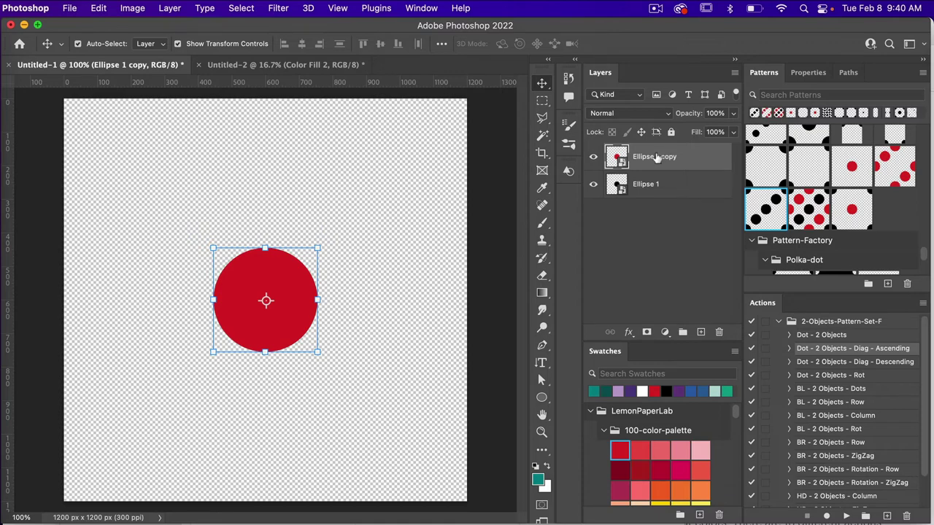
On a new layer, draw a teal grass custom shape from the legacy Nature set, about 278 by 437 px, near the canvas's upper edge.
{"action": "left_click", "coordinate": [700, 332]}
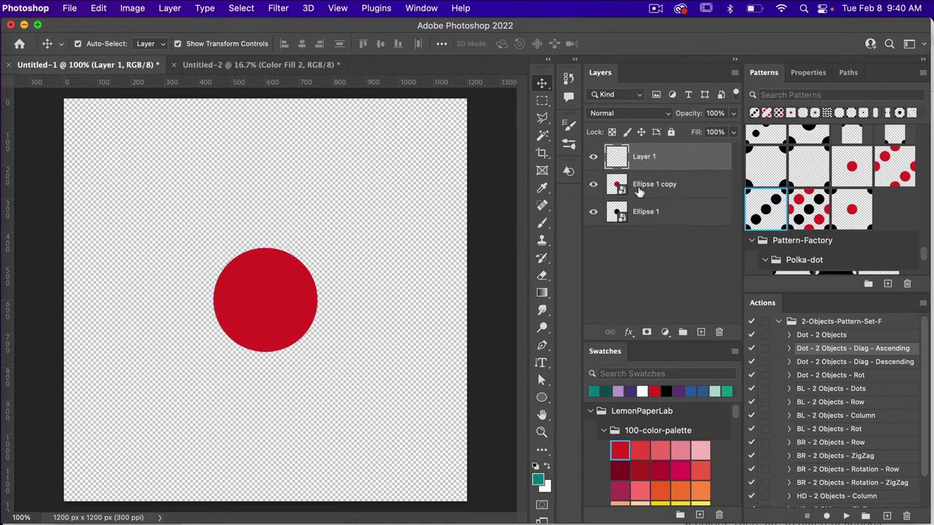
{"action": "left_click", "coordinate": [541, 399]}
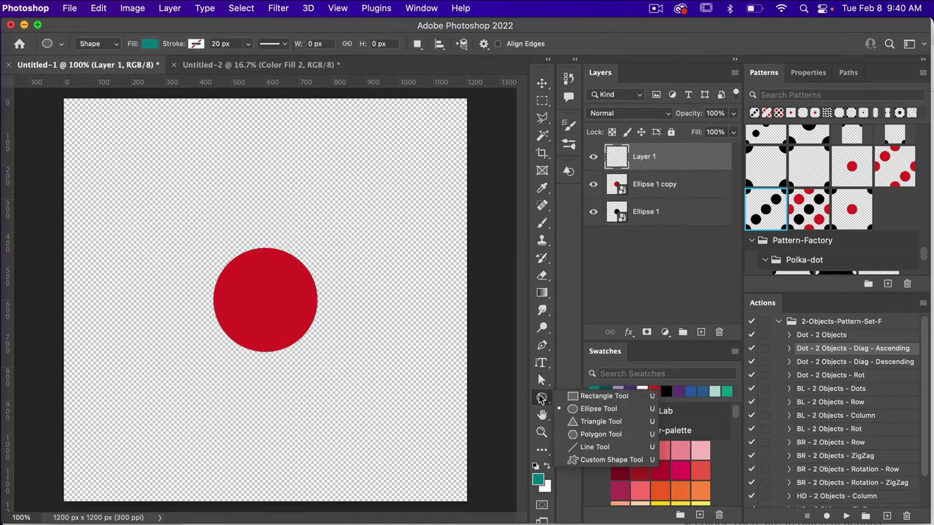
{"action": "left_click", "coordinate": [615, 460]}
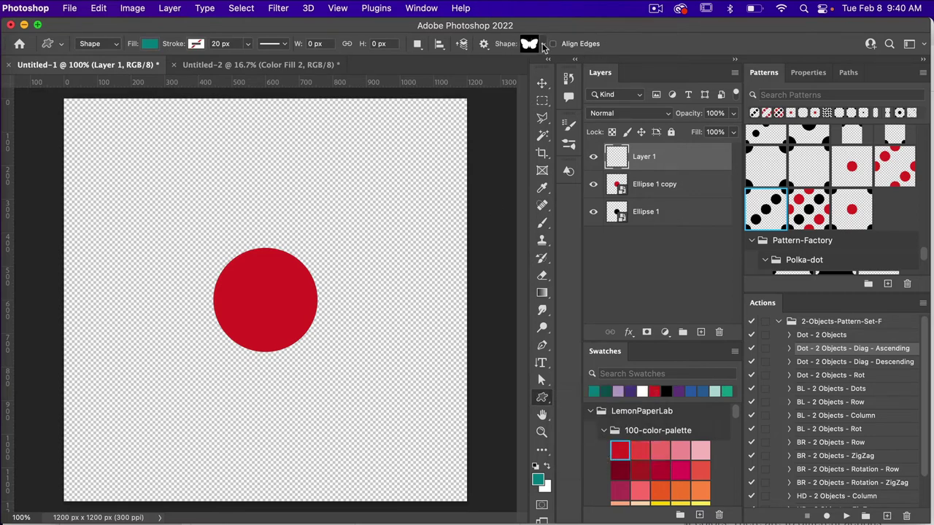
{"action": "left_click", "coordinate": [543, 44]}
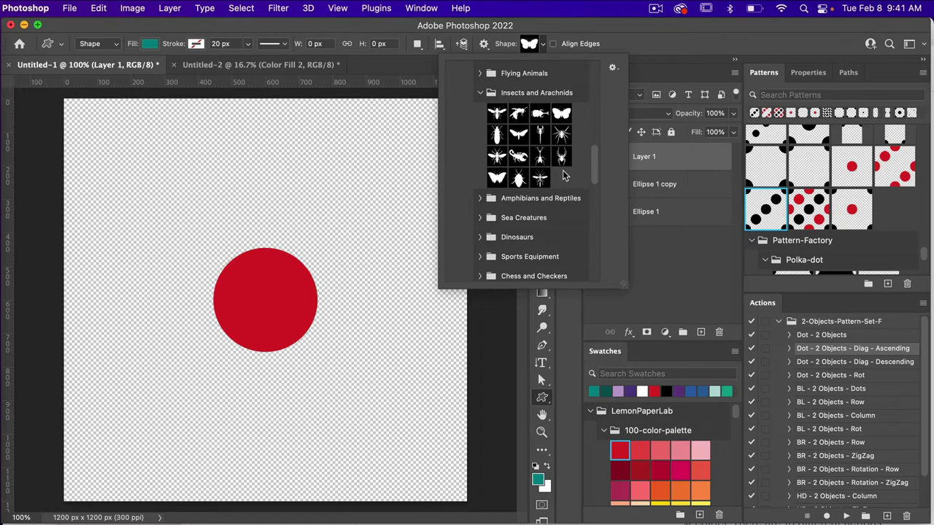
{"action": "scroll", "coordinate": [562, 176], "scroll_direction": "up", "scroll_amount": 10}
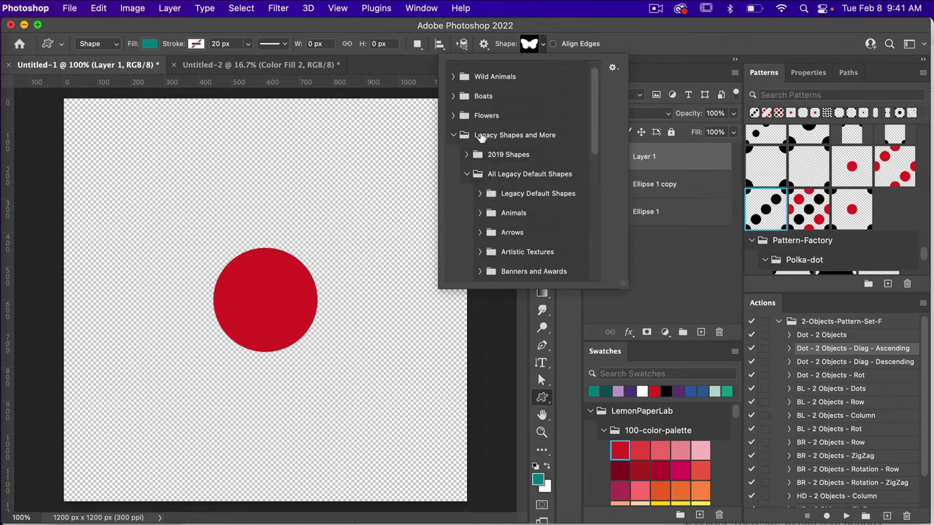
{"action": "scroll", "coordinate": [549, 175], "scroll_direction": "down", "scroll_amount": 5}
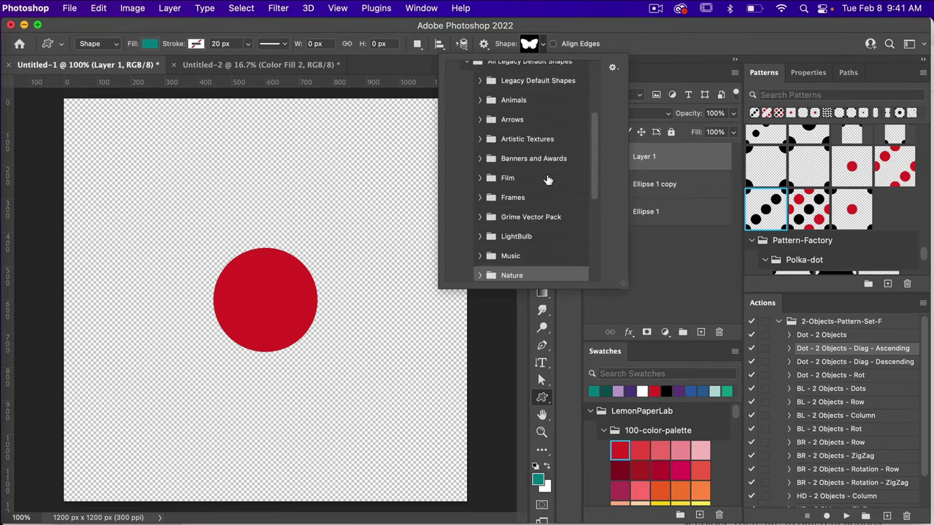
{"action": "scroll", "coordinate": [549, 180], "scroll_direction": "down", "scroll_amount": 4}
{"action": "left_click", "coordinate": [481, 203]}
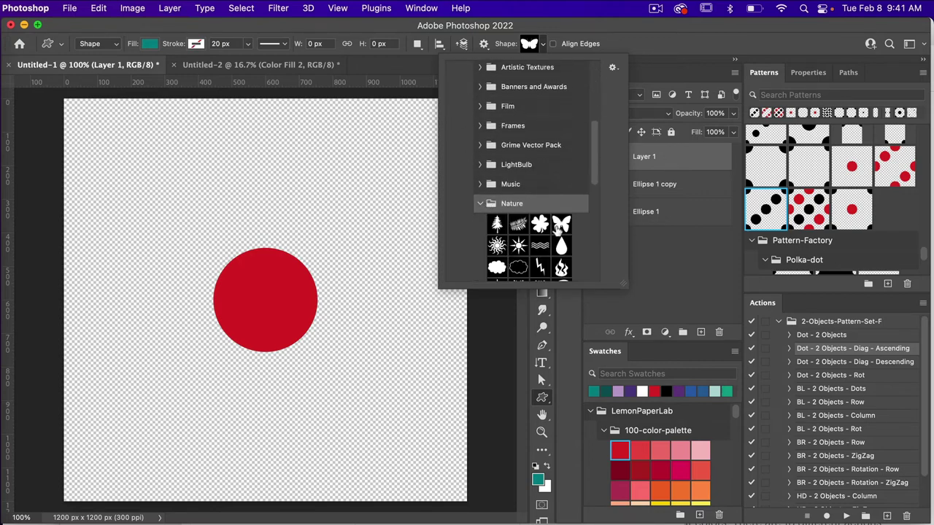
{"action": "scroll", "coordinate": [558, 229], "scroll_direction": "down", "scroll_amount": 5}
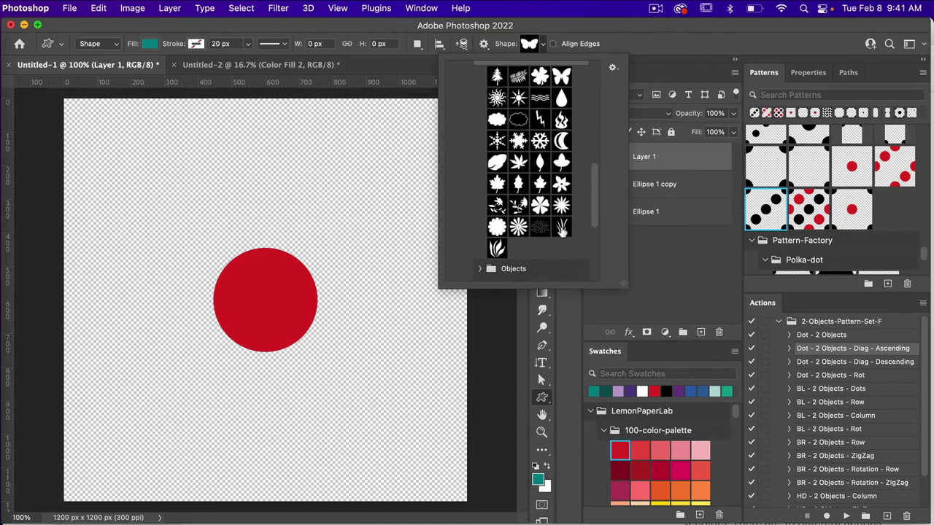
{"action": "left_click", "coordinate": [561, 229]}
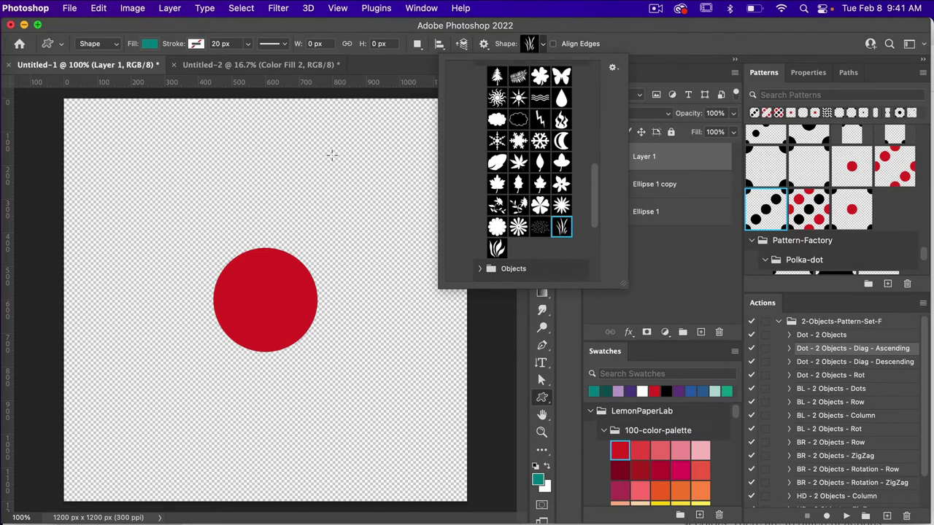
{"action": "left_click_drag", "start_coordinate": [332, 155], "coordinate": [377, 228]}
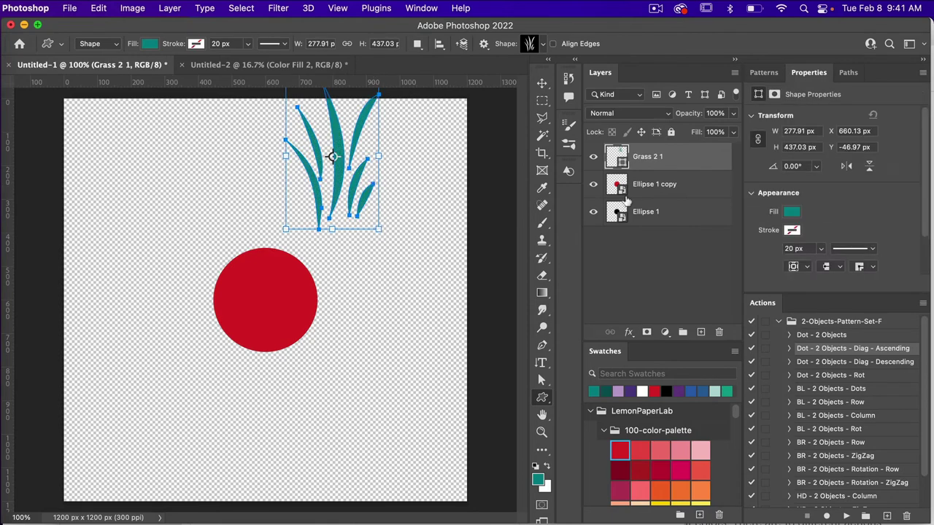
Delete the Ellipse 1 copy and Ellipse 1 layers.
{"action": "left_click", "coordinate": [676, 191]}
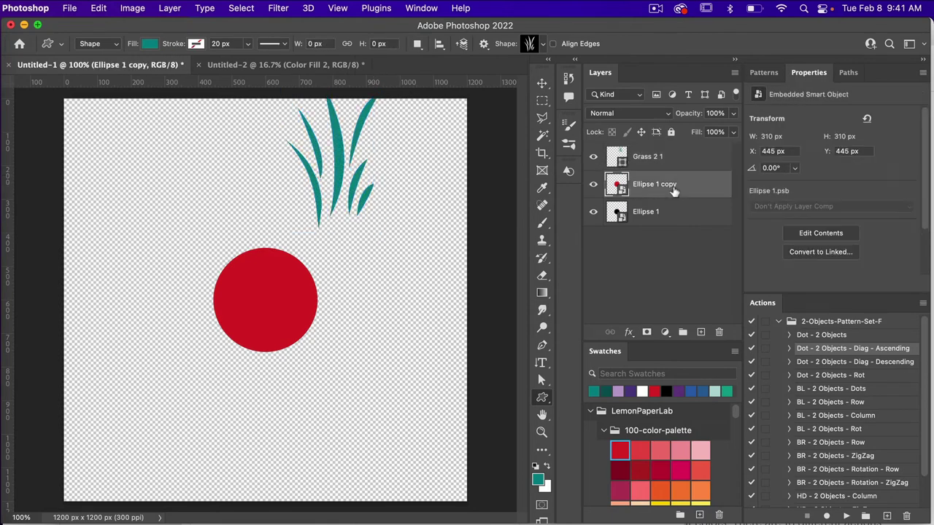
{"action": "left_click", "coordinate": [664, 214], "text": "shift"}
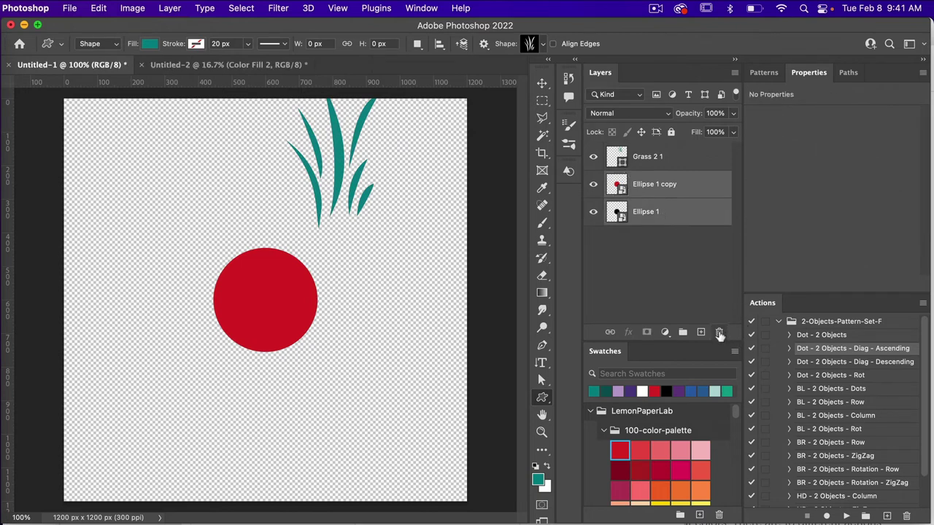
{"action": "left_click", "coordinate": [720, 333]}
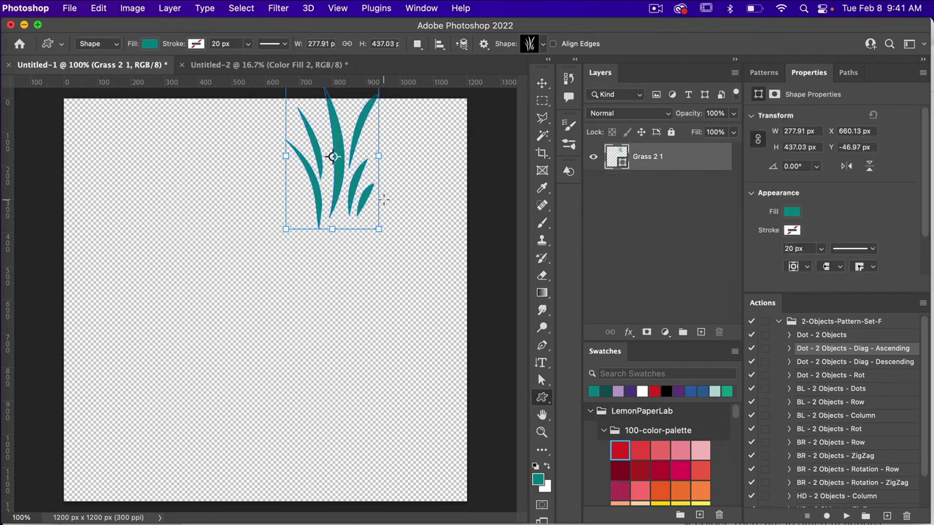
Move the grass shape to about X 213 px, Y 242 px and convert its layer to a smart object.
{"action": "key", "text": "v"}
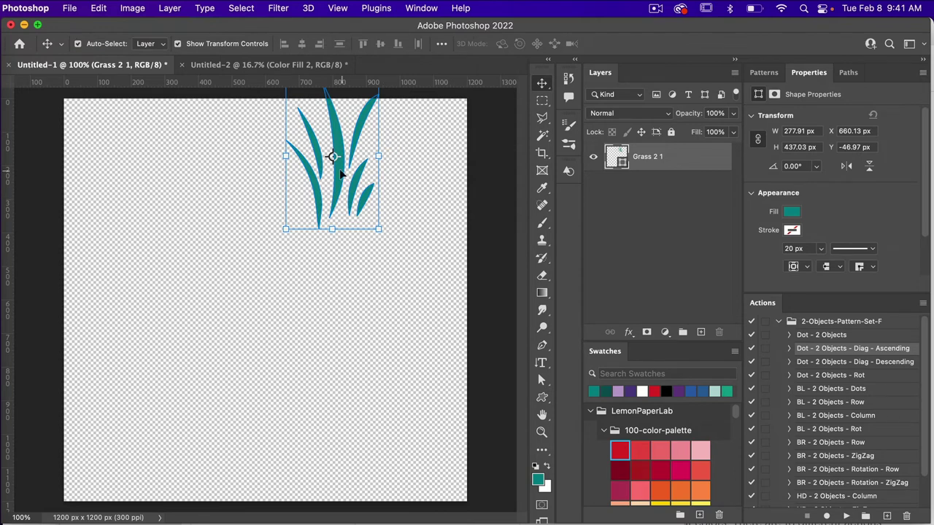
{"action": "left_click_drag", "start_coordinate": [336, 172], "coordinate": [185, 270]}
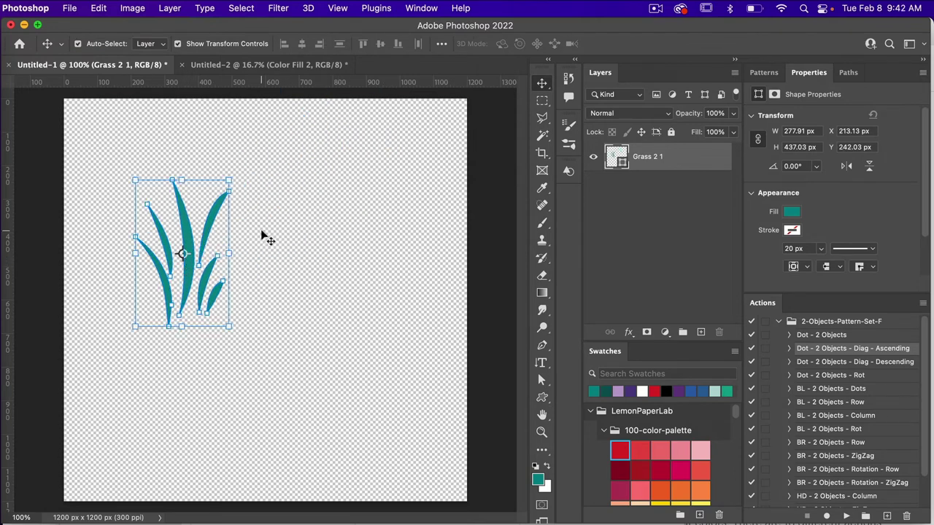
{"action": "right_click", "coordinate": [658, 162]}
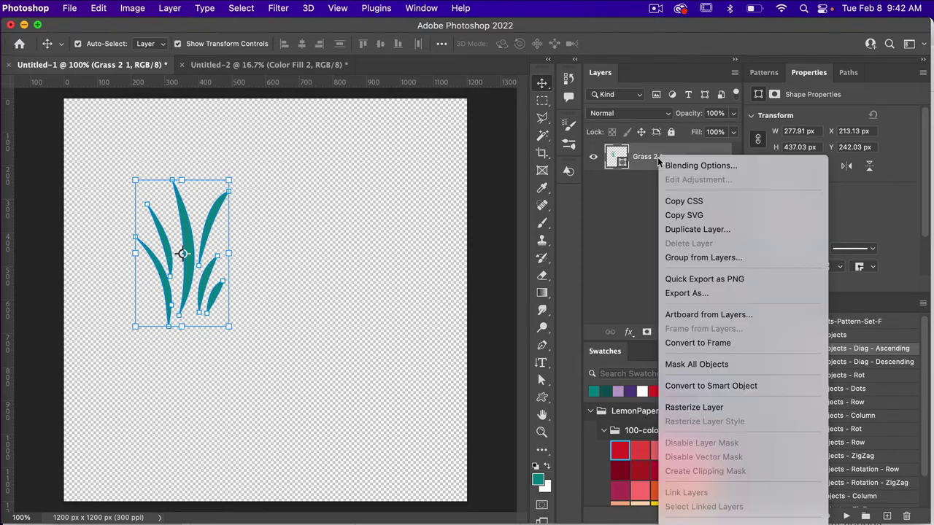
{"action": "left_click", "coordinate": [720, 387]}
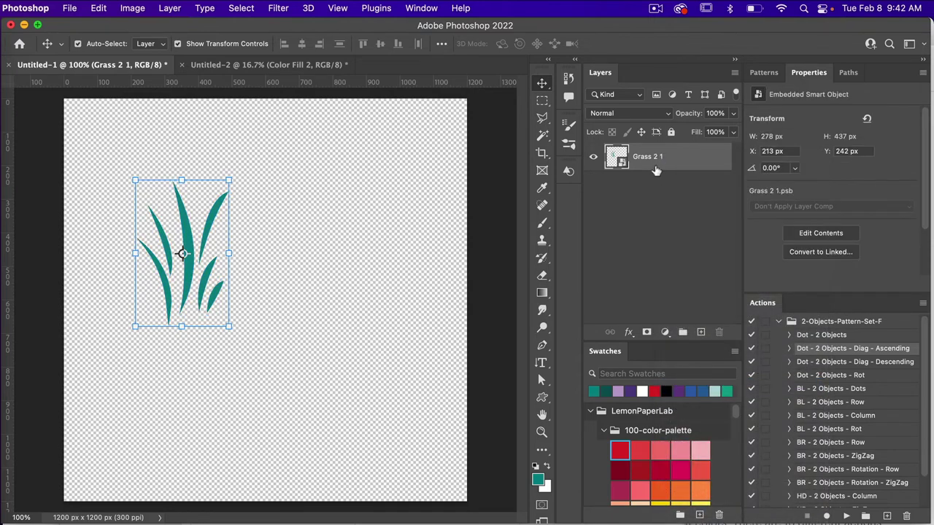
Make an independent smart object copy of Grass 2 1, recolor the grass in its contents pale teal, and save and close them.
{"action": "right_click", "coordinate": [657, 160]}
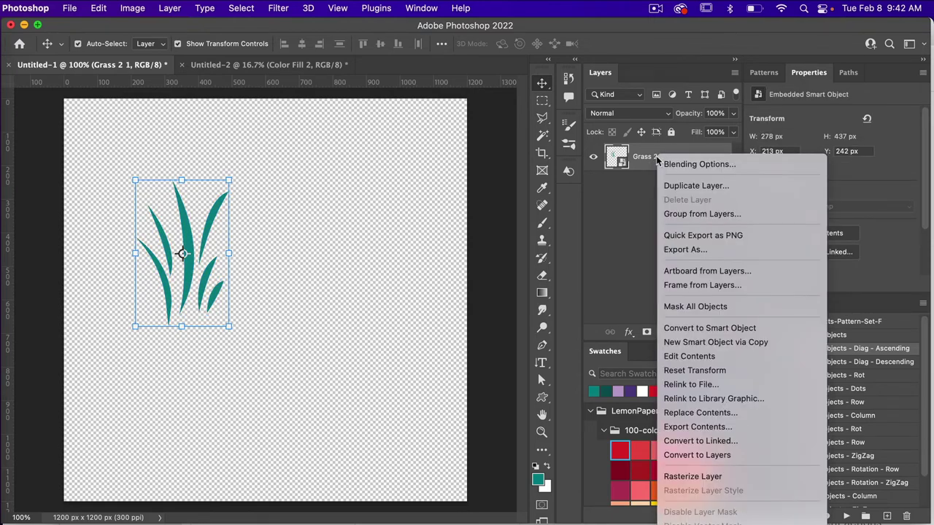
{"action": "left_click", "coordinate": [699, 343]}
{"action": "double_click", "coordinate": [620, 162]}
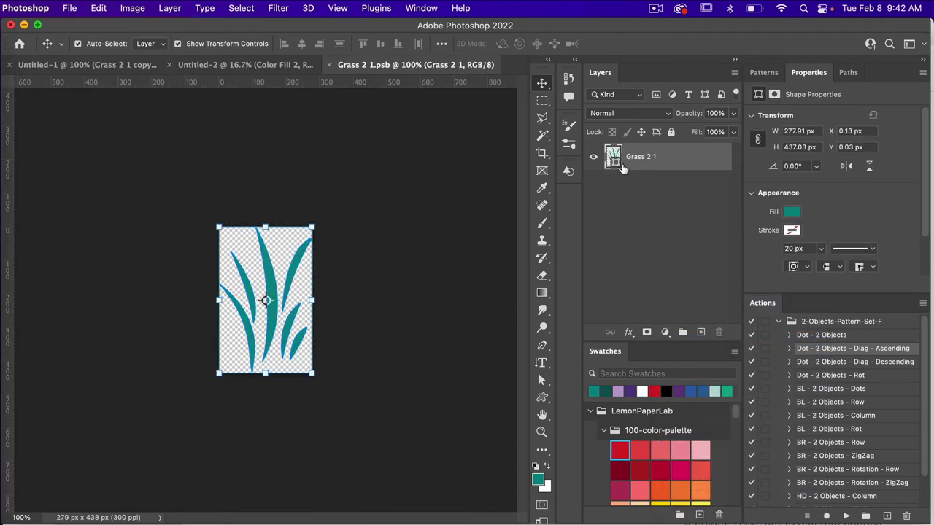
{"action": "left_click", "coordinate": [715, 392]}
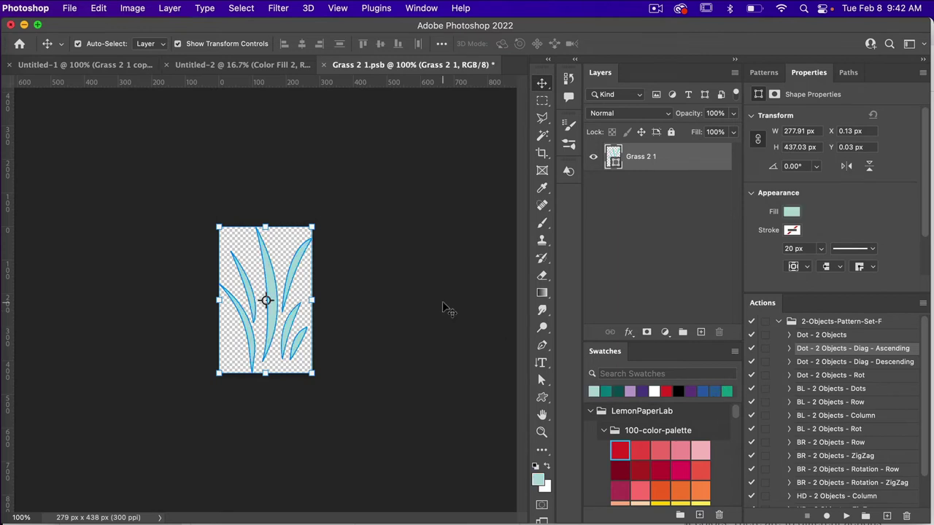
{"action": "key", "text": "super+s"}
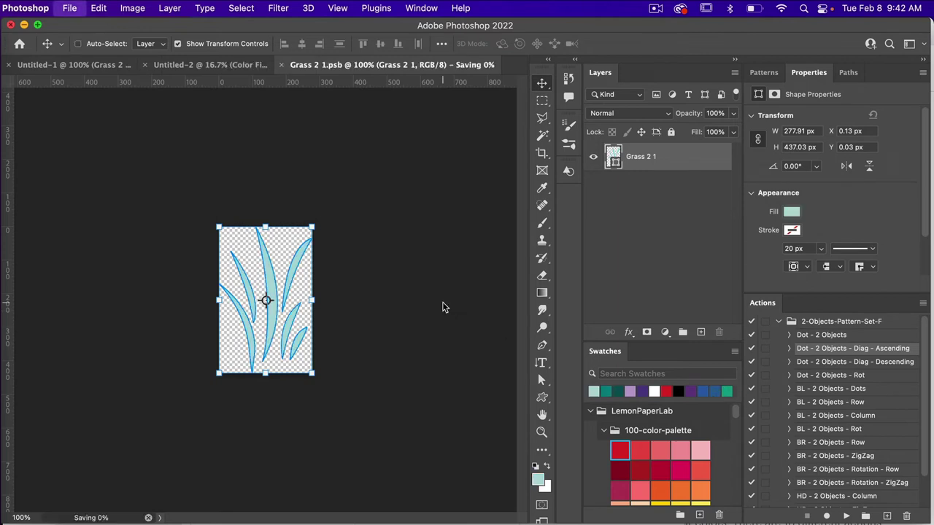
{"action": "key", "text": "super+w"}
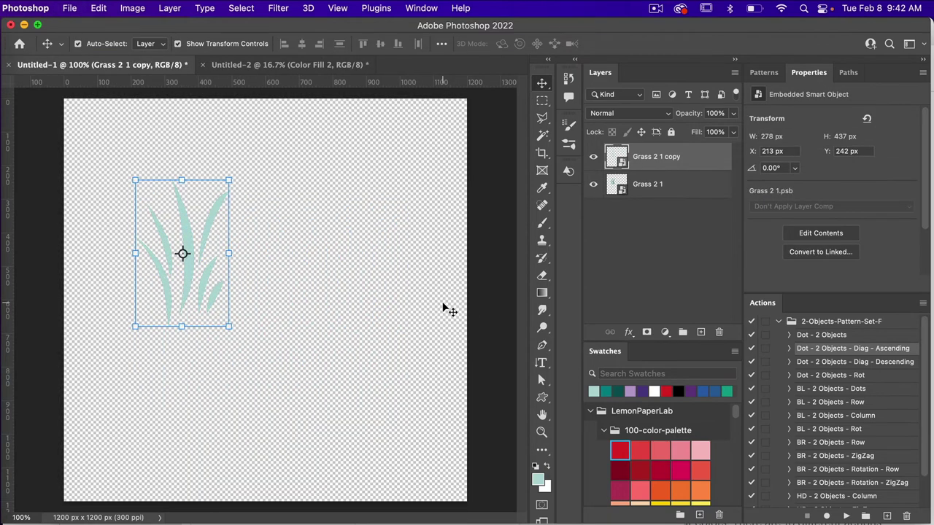
Run the BR - 2 Objects - Rotation - Row action on the Grass 2 1 copy and Grass 2 1 layers together.
{"action": "left_click", "coordinate": [660, 185], "text": "shift"}
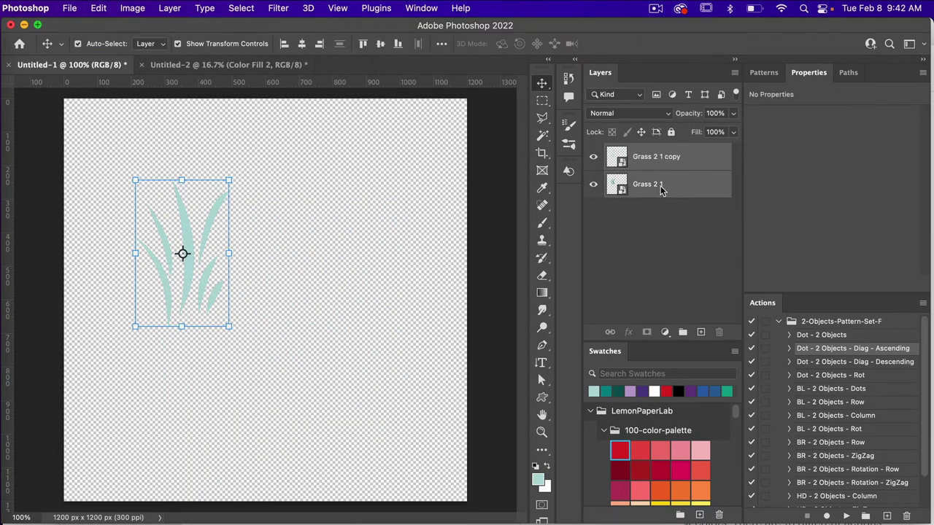
{"action": "scroll", "coordinate": [869, 447], "scroll_direction": "down", "scroll_amount": 3}
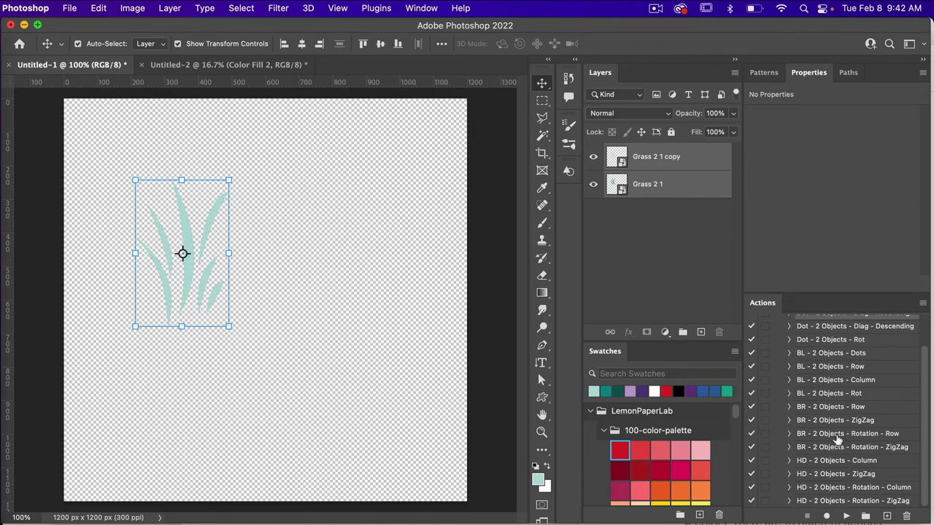
{"action": "left_click", "coordinate": [838, 437]}
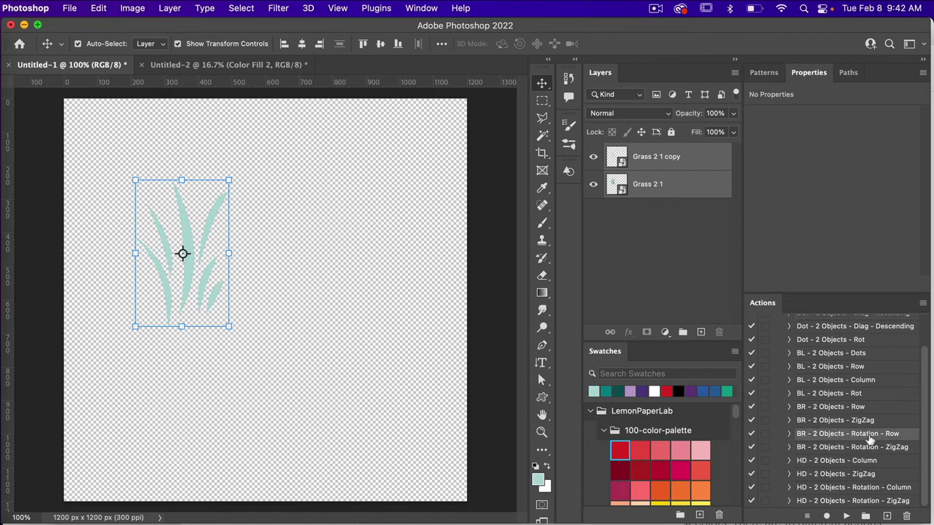
{"action": "left_click", "coordinate": [846, 516]}
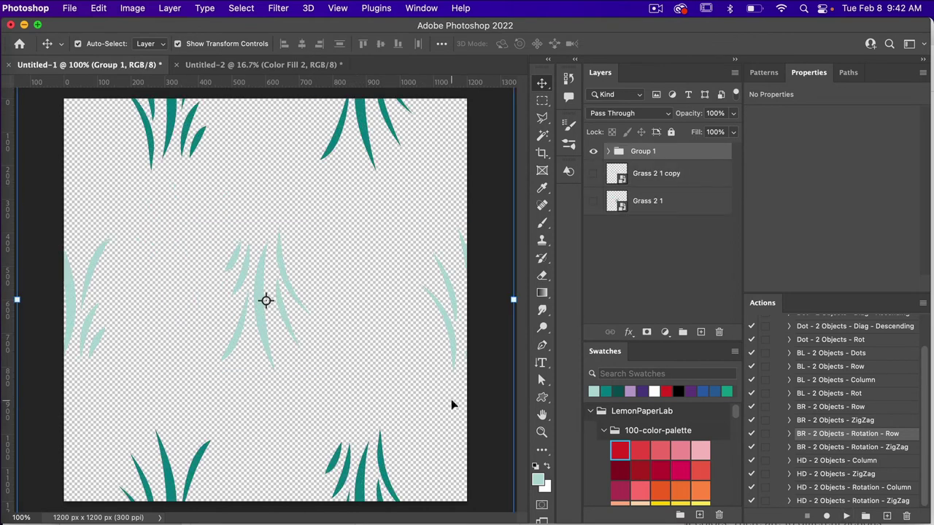
In Untitled-2, apply the combined two-color rotated grass pattern to Pattern Fill 1 of the 1-Pattern artboard.
{"action": "left_click", "coordinate": [286, 65]}
{"action": "left_click", "coordinate": [759, 73]}
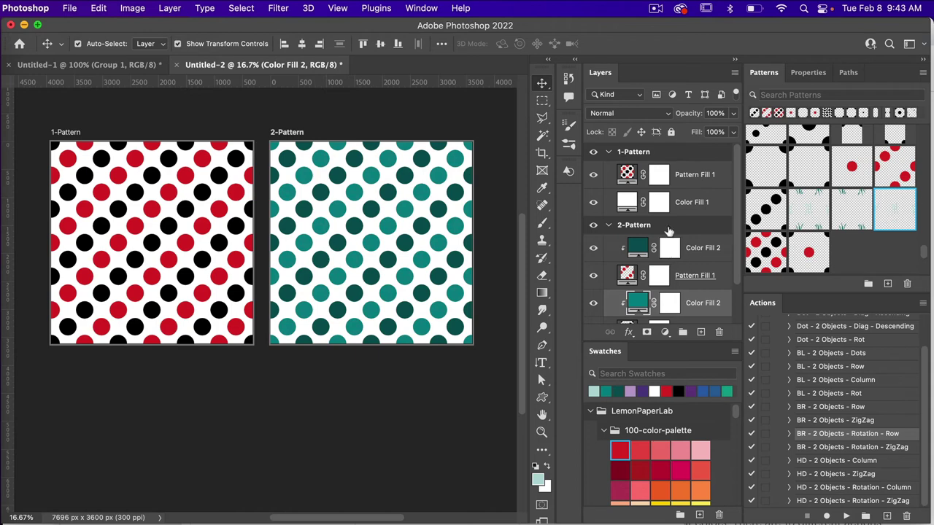
{"action": "left_click", "coordinate": [686, 181]}
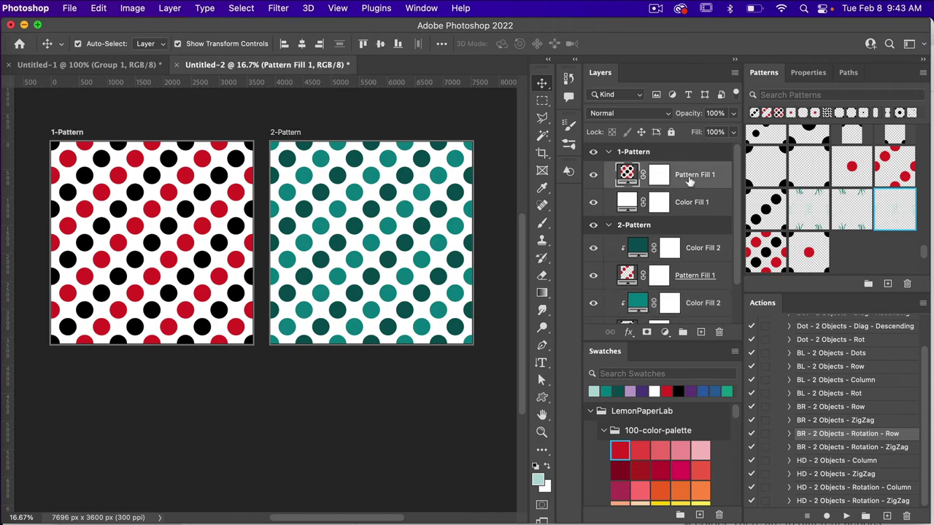
{"action": "left_click", "coordinate": [808, 211]}
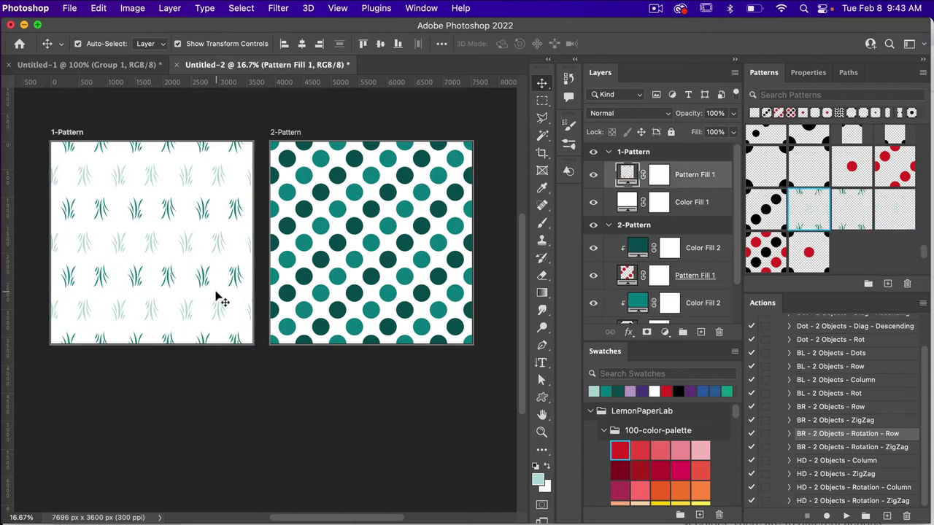
{"action": "key", "text": "super+equal"}
{"action": "key", "text": "super+equal"}
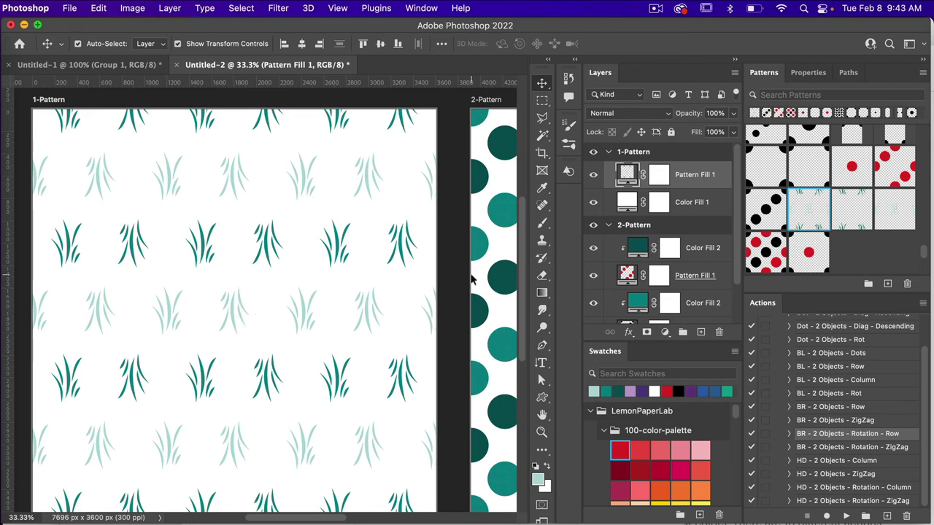
In 2-Pattern, apply the teal-only grass pattern to the upper pattern fill and the pale-only grass pattern to the lower one.
{"action": "scroll", "coordinate": [688, 266], "scroll_direction": "down", "scroll_amount": 2}
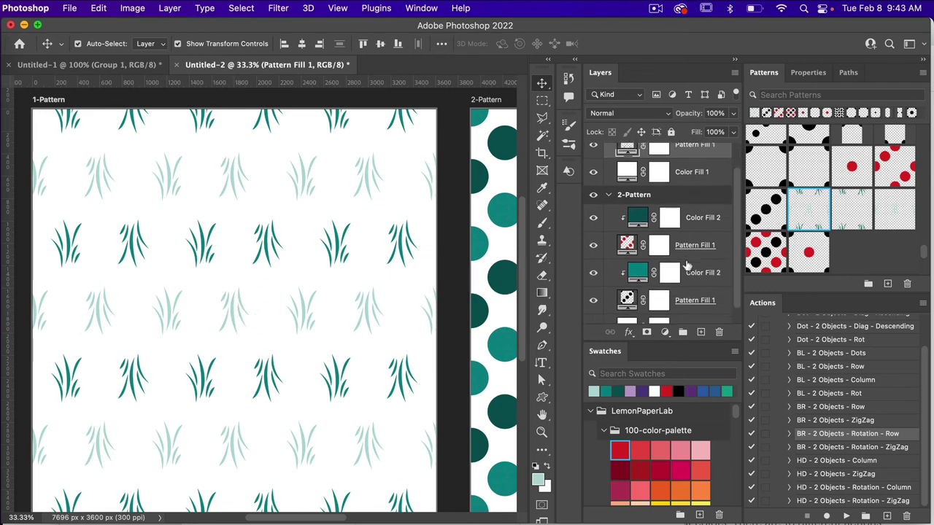
{"action": "scroll", "coordinate": [460, 296], "scroll_direction": "right", "scroll_amount": 1}
{"action": "scroll", "coordinate": [460, 296], "scroll_direction": "right", "scroll_amount": 10}
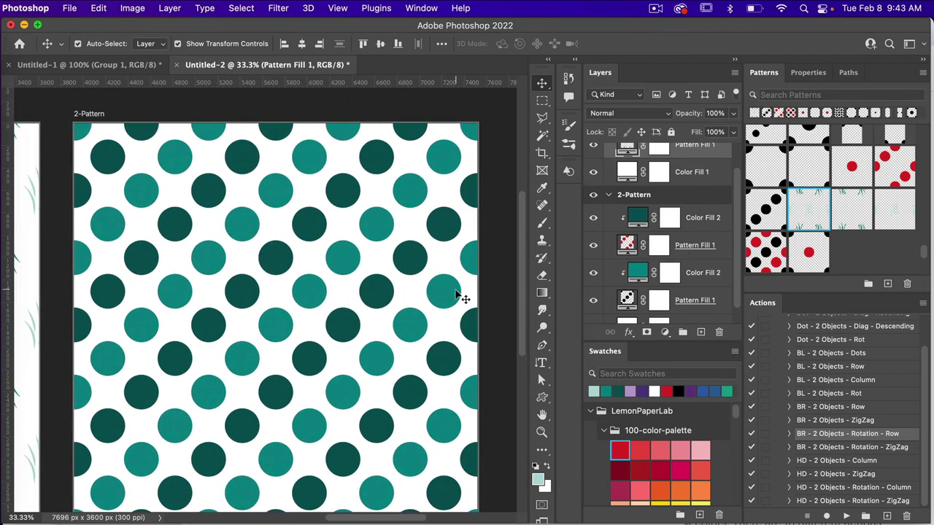
{"action": "left_click", "coordinate": [708, 247]}
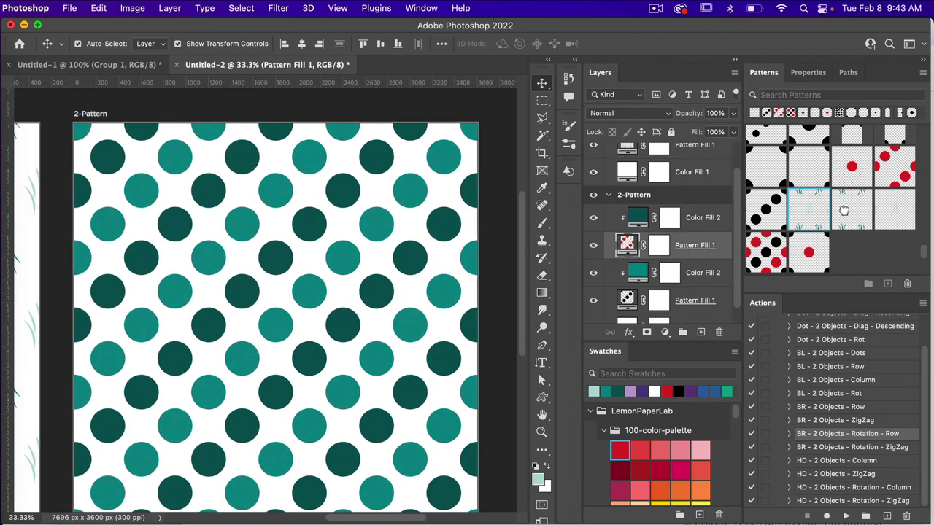
{"action": "left_click", "coordinate": [848, 212]}
{"action": "left_click", "coordinate": [694, 305]}
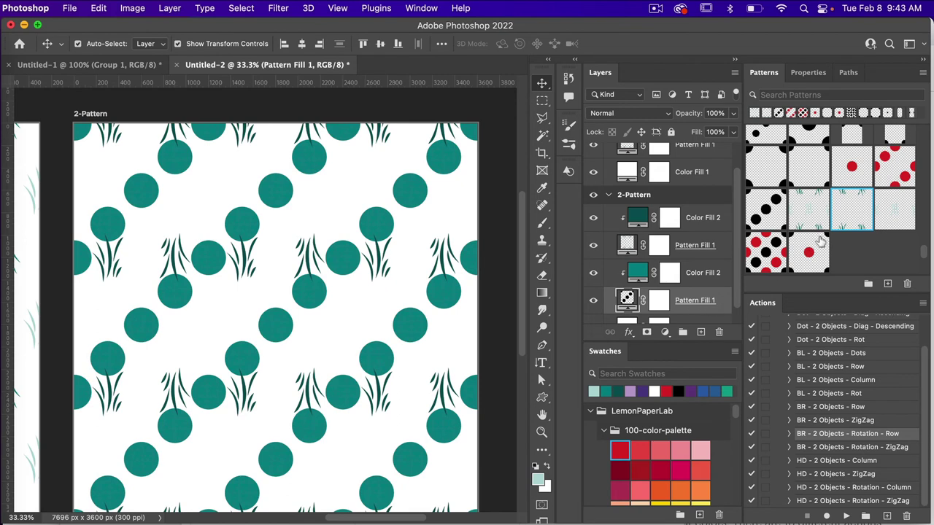
{"action": "left_click", "coordinate": [893, 210]}
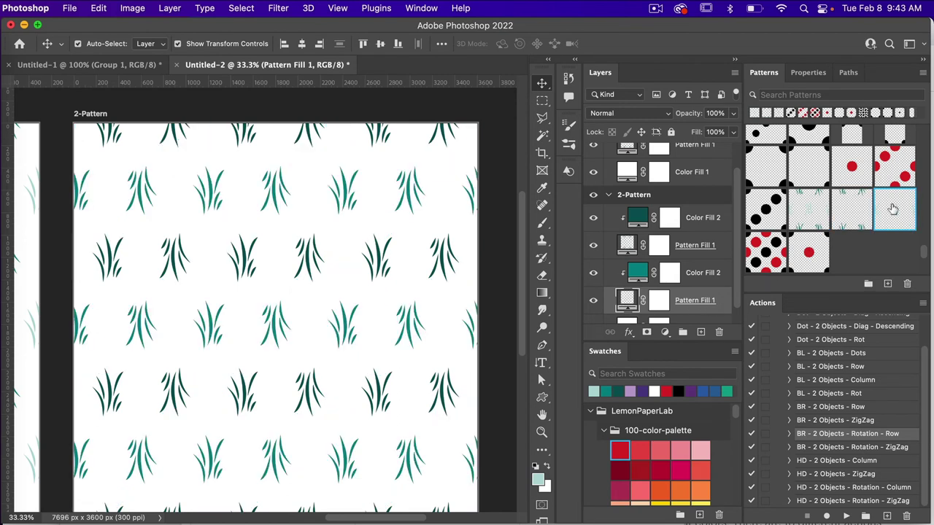
Recolor the upper clipped color fill in 2-Pattern blue and the lower one magenta from the 100-color-palette swatches.
{"action": "left_click", "coordinate": [706, 217]}
{"action": "left_click", "coordinate": [706, 391]}
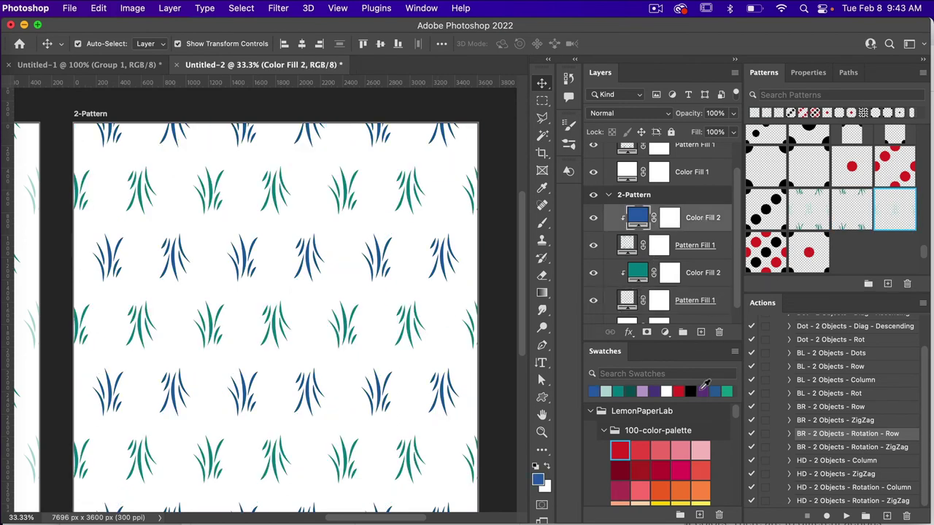
{"action": "left_click", "coordinate": [703, 281]}
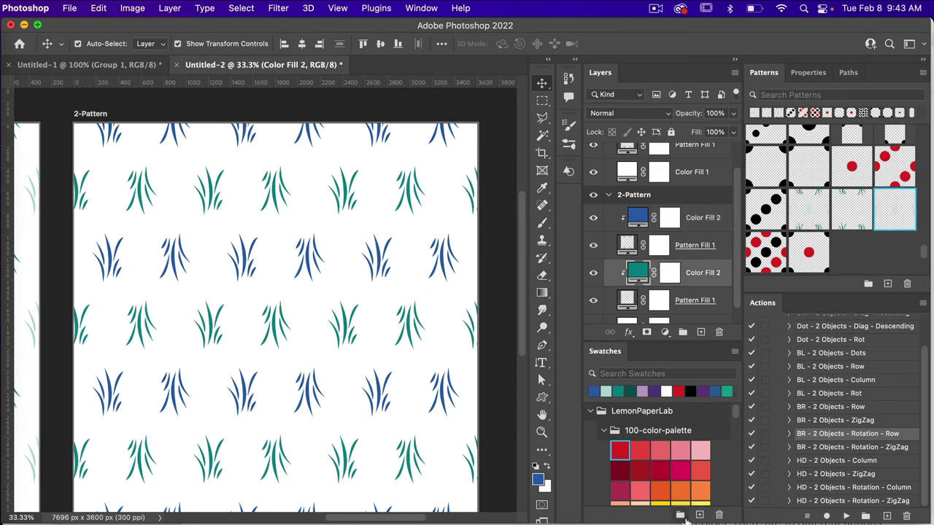
{"action": "scroll", "coordinate": [693, 473], "scroll_direction": "down", "scroll_amount": 5}
{"action": "scroll", "coordinate": [693, 473], "scroll_direction": "down", "scroll_amount": 5}
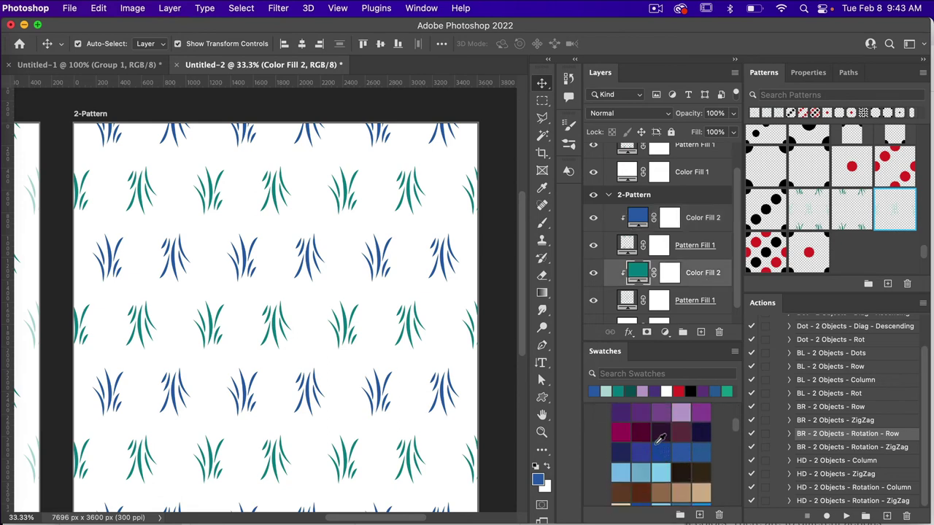
{"action": "left_click", "coordinate": [620, 432]}
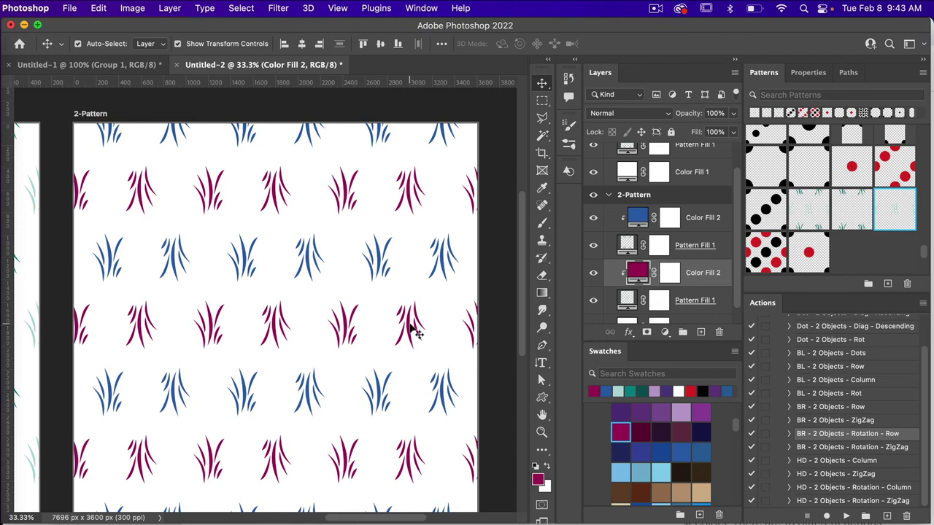
{"action": "scroll", "coordinate": [411, 314], "scroll_direction": "down", "scroll_amount": 1}
{"action": "scroll", "coordinate": [411, 314], "scroll_direction": "down", "scroll_amount": 2}
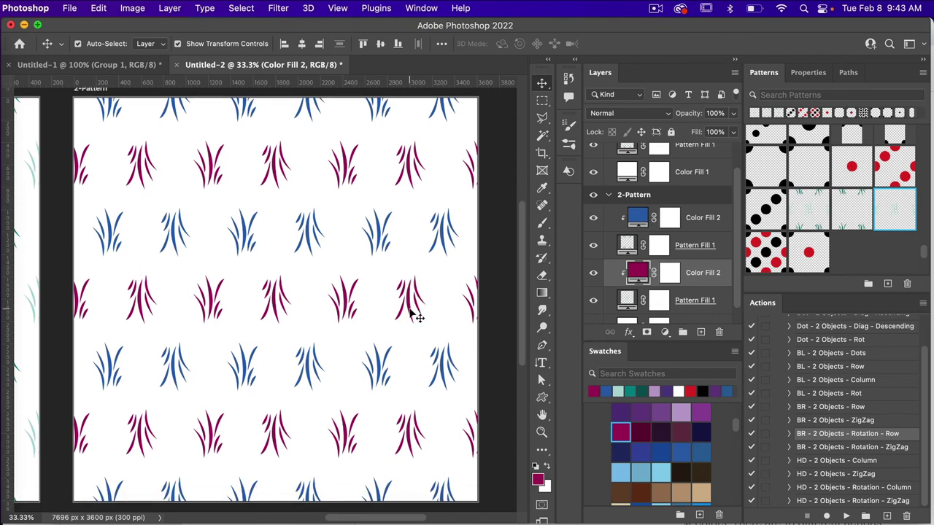
Return to Untitled-1, delete Group 1 with its contents, and show the two grass smart object layers.
{"action": "left_click", "coordinate": [111, 65]}
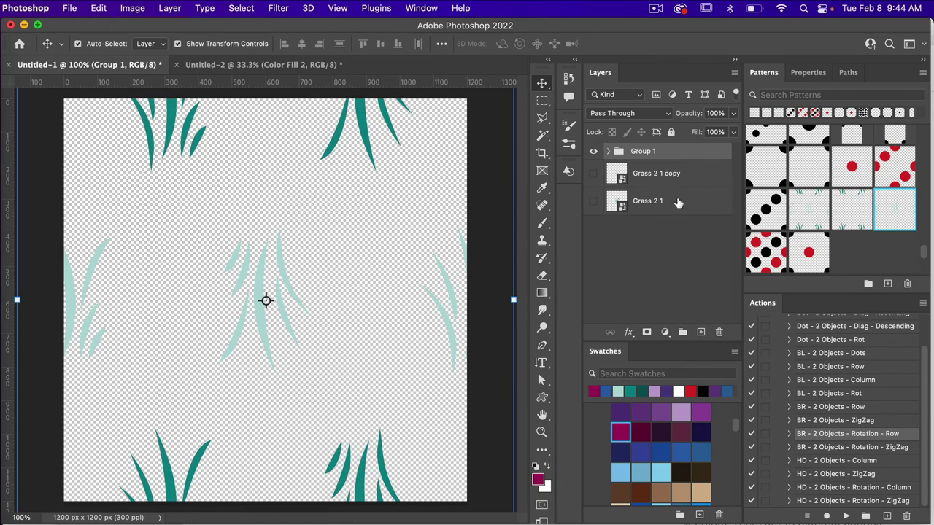
{"action": "left_click", "coordinate": [719, 332]}
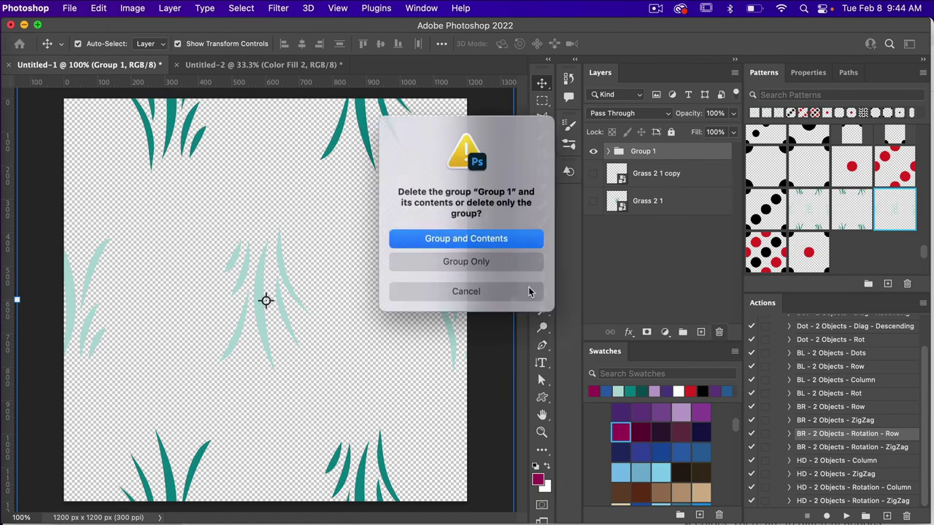
{"action": "left_click", "coordinate": [486, 238]}
{"action": "left_click", "coordinate": [594, 156]}
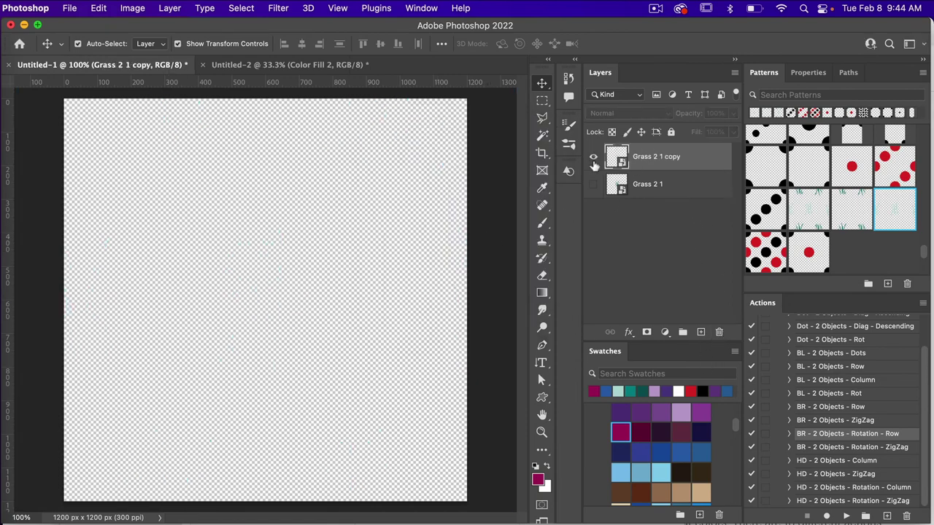
Switch the actions to Button Mode and run BL - 2 Objects - Column on both grass layers.
{"action": "left_click", "coordinate": [667, 189], "text": "shift"}
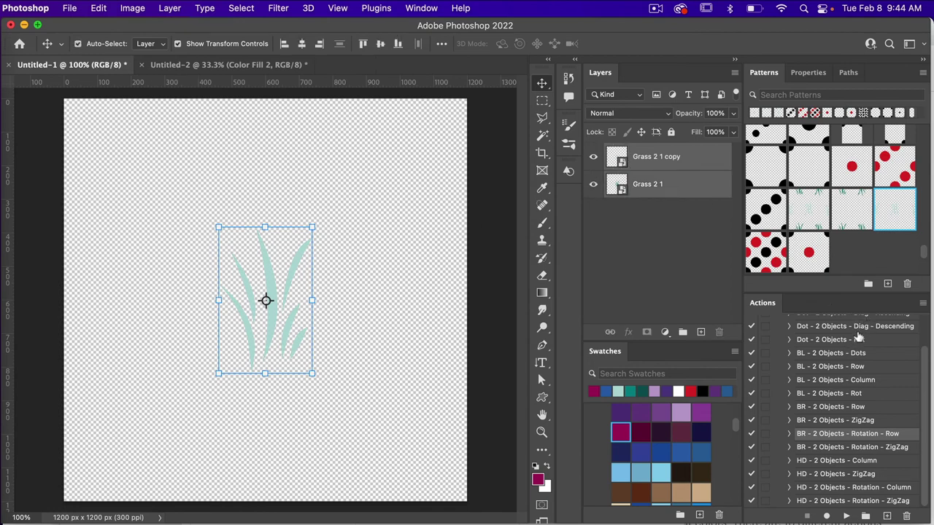
{"action": "left_click", "coordinate": [923, 305]}
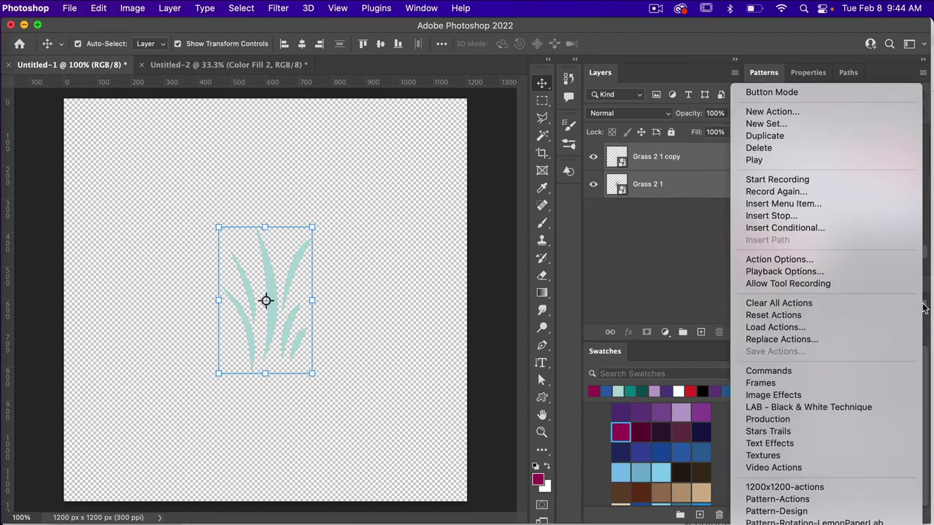
{"action": "left_click", "coordinate": [801, 93]}
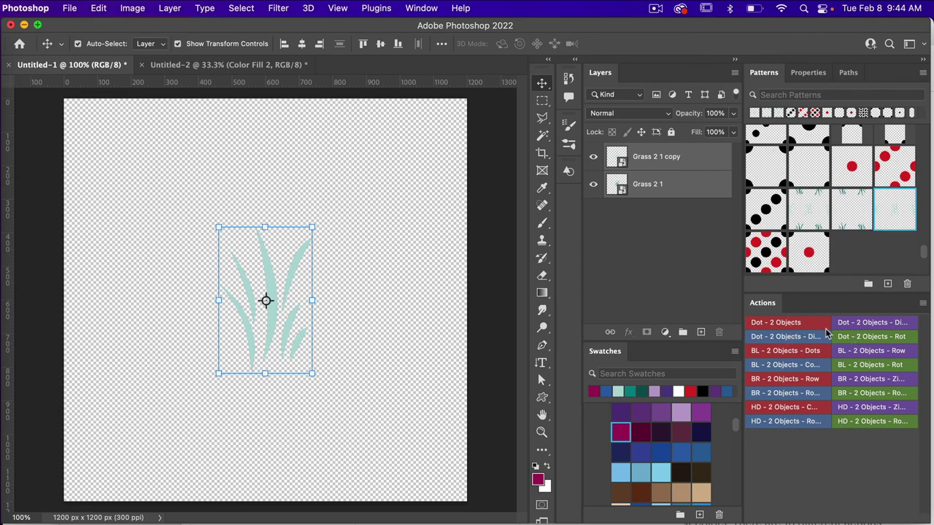
{"action": "left_click", "coordinate": [799, 366]}
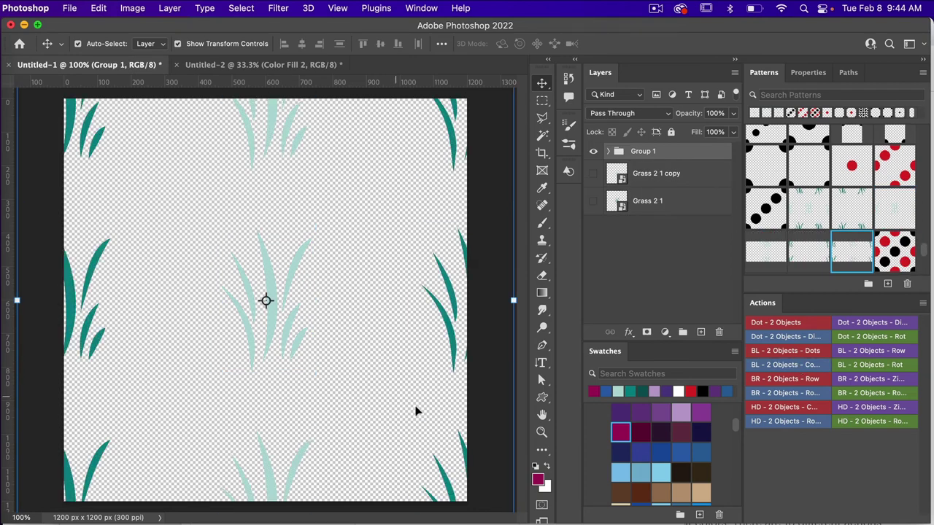
In Untitled-2, apply the new two-color grass column pattern to the pattern fill of the 1-Pattern artboard.
{"action": "left_click", "coordinate": [264, 65]}
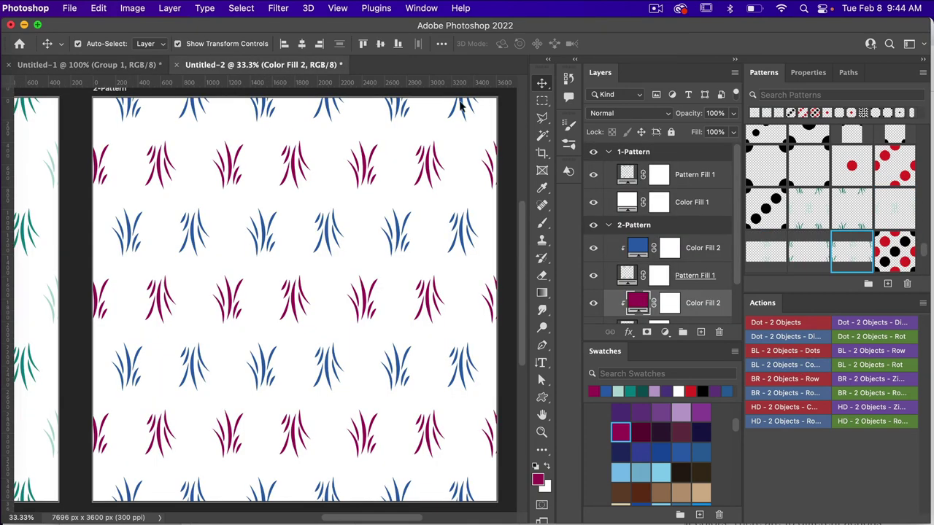
{"action": "scroll", "coordinate": [362, 281], "scroll_direction": "left", "scroll_amount": 10}
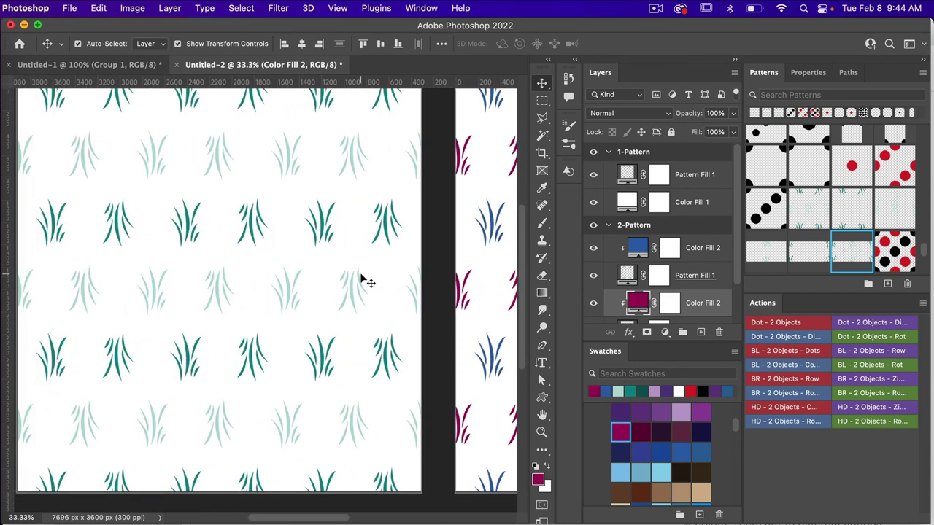
{"action": "left_click", "coordinate": [687, 179]}
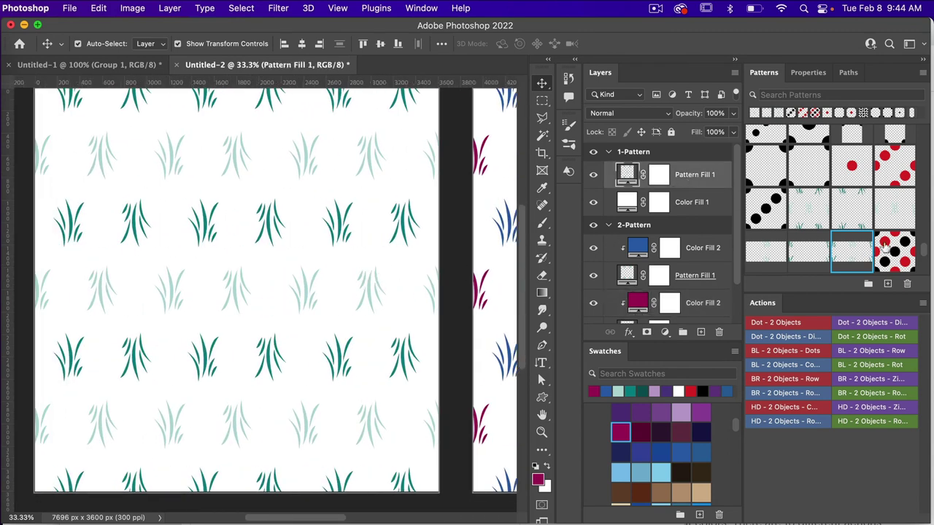
{"action": "left_click", "coordinate": [845, 260]}
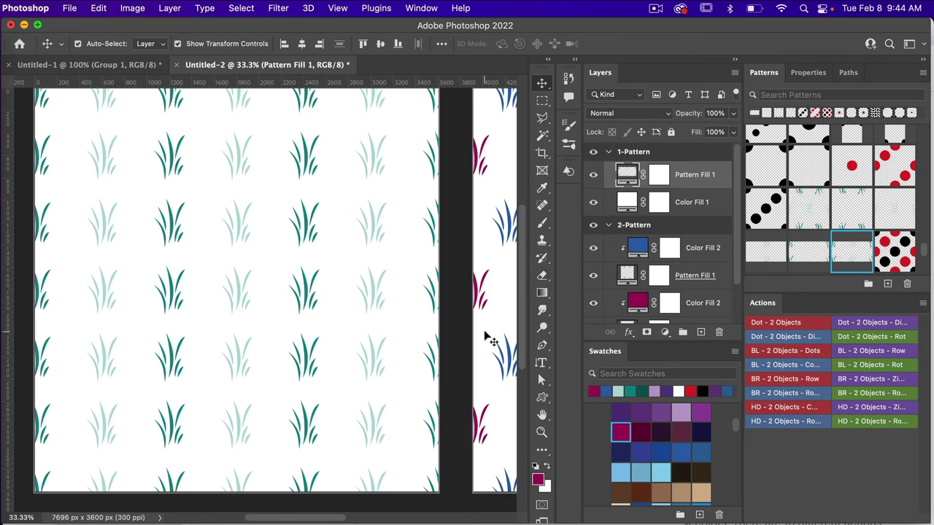
In 2-Pattern, apply the pale-only grass column pattern to the upper pattern fill and the teal-only column pattern to the lower one.
{"action": "scroll", "coordinate": [695, 287], "scroll_direction": "down", "scroll_amount": 2}
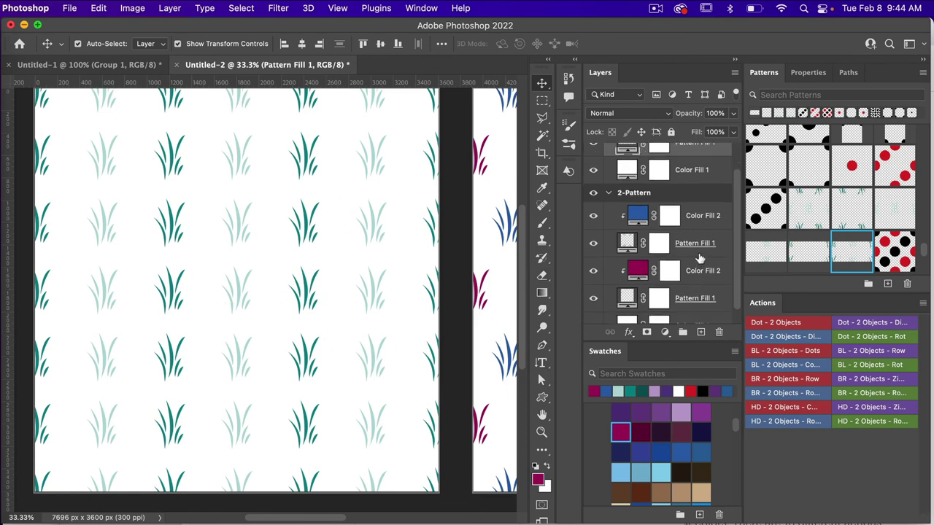
{"action": "left_click", "coordinate": [698, 250]}
{"action": "left_click", "coordinate": [697, 298]}
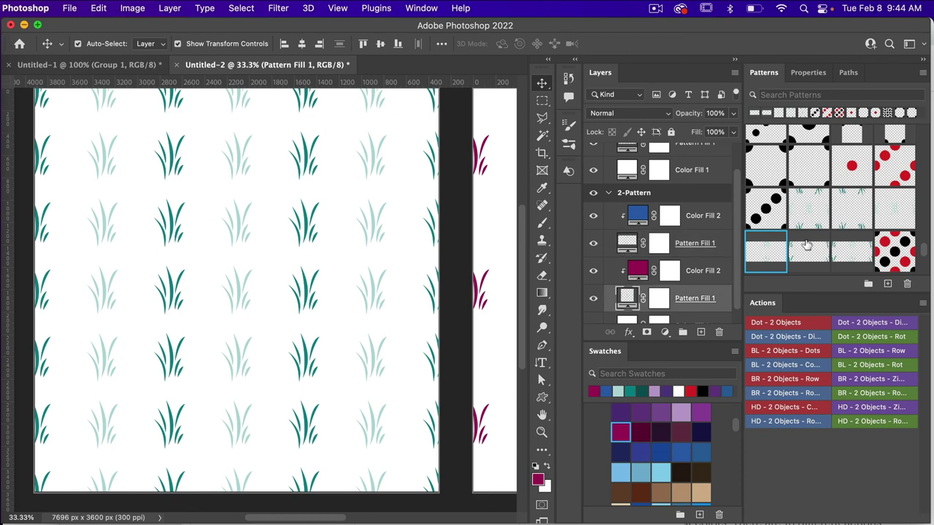
{"action": "left_click", "coordinate": [808, 246]}
{"action": "scroll", "coordinate": [420, 307], "scroll_direction": "right", "scroll_amount": 3}
{"action": "scroll", "coordinate": [416, 306], "scroll_direction": "right", "scroll_amount": 10}
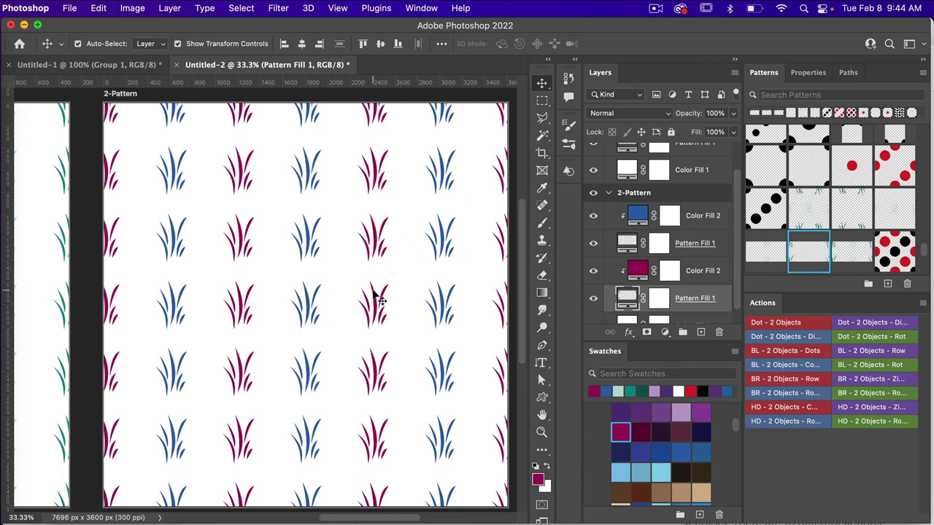
{"action": "scroll", "coordinate": [354, 254], "scroll_direction": "right", "scroll_amount": 1}
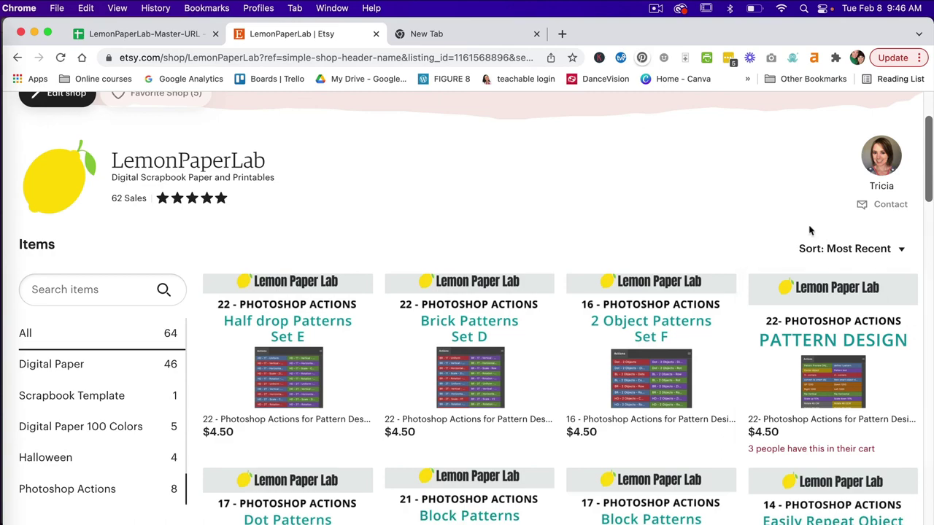
Look over the Photoshop action sets listed in the LemonPaperLab shop on Etsy in Chrome.
{"action": "scroll", "coordinate": [733, 261], "scroll_direction": "down", "scroll_amount": 5}
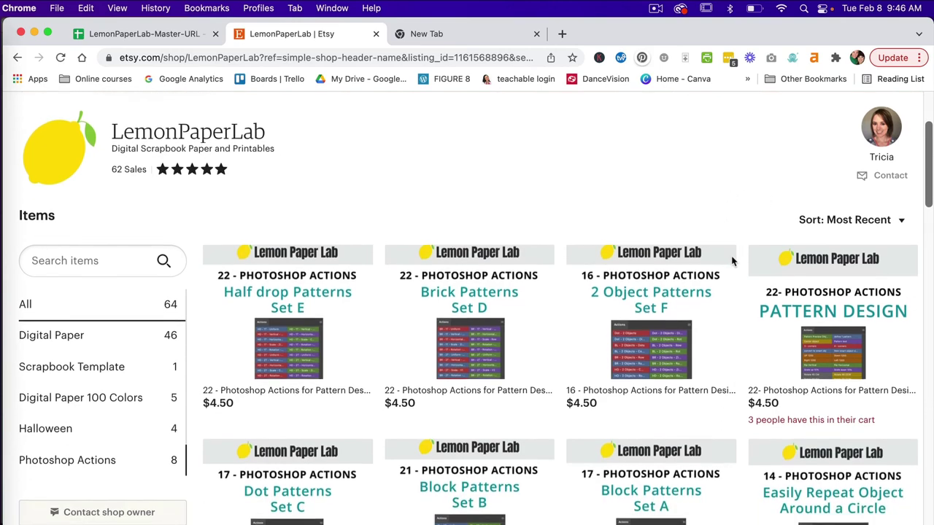
{"action": "scroll", "coordinate": [733, 262], "scroll_direction": "down", "scroll_amount": 3}
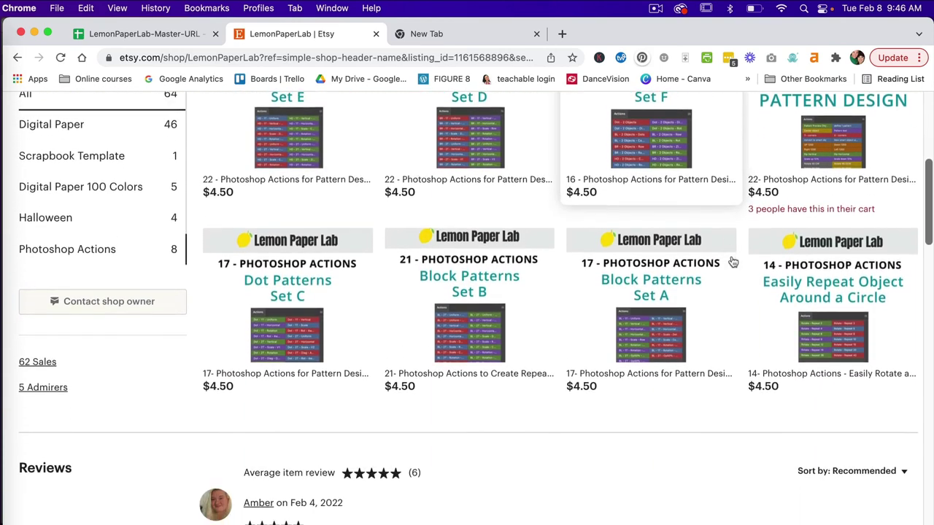
{"action": "scroll", "coordinate": [755, 423], "scroll_direction": "up", "scroll_amount": 5}
{"action": "scroll", "coordinate": [754, 423], "scroll_direction": "up", "scroll_amount": 2}
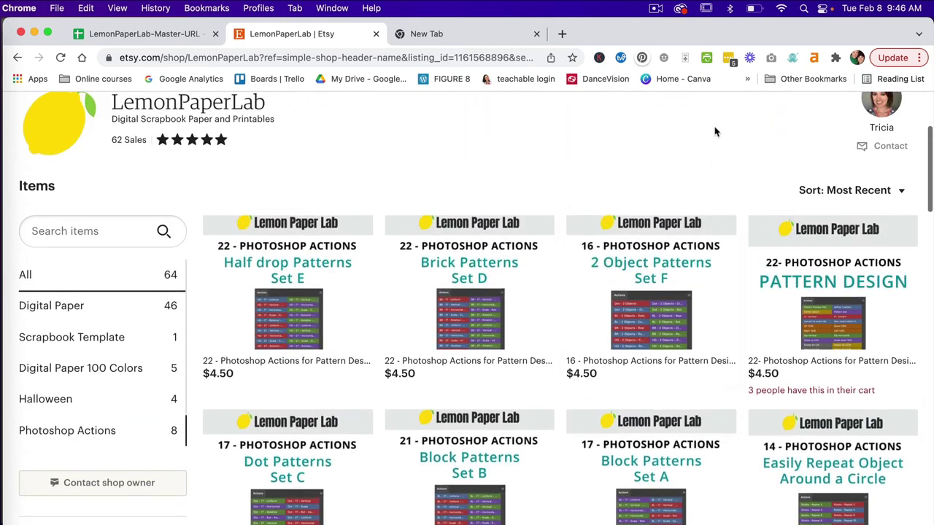
{"action": "scroll", "coordinate": [718, 130], "scroll_direction": "up", "scroll_amount": 2}
{"action": "scroll", "coordinate": [715, 131], "scroll_direction": "down", "scroll_amount": 1}
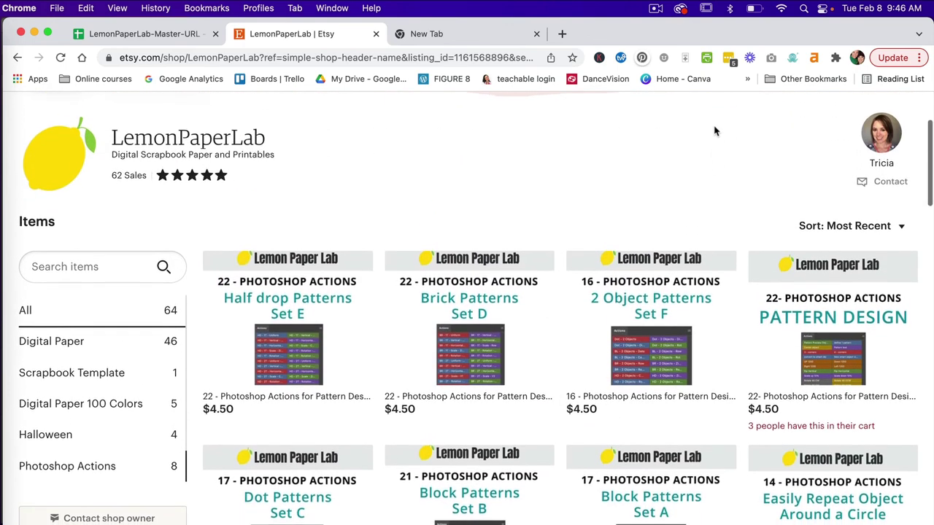